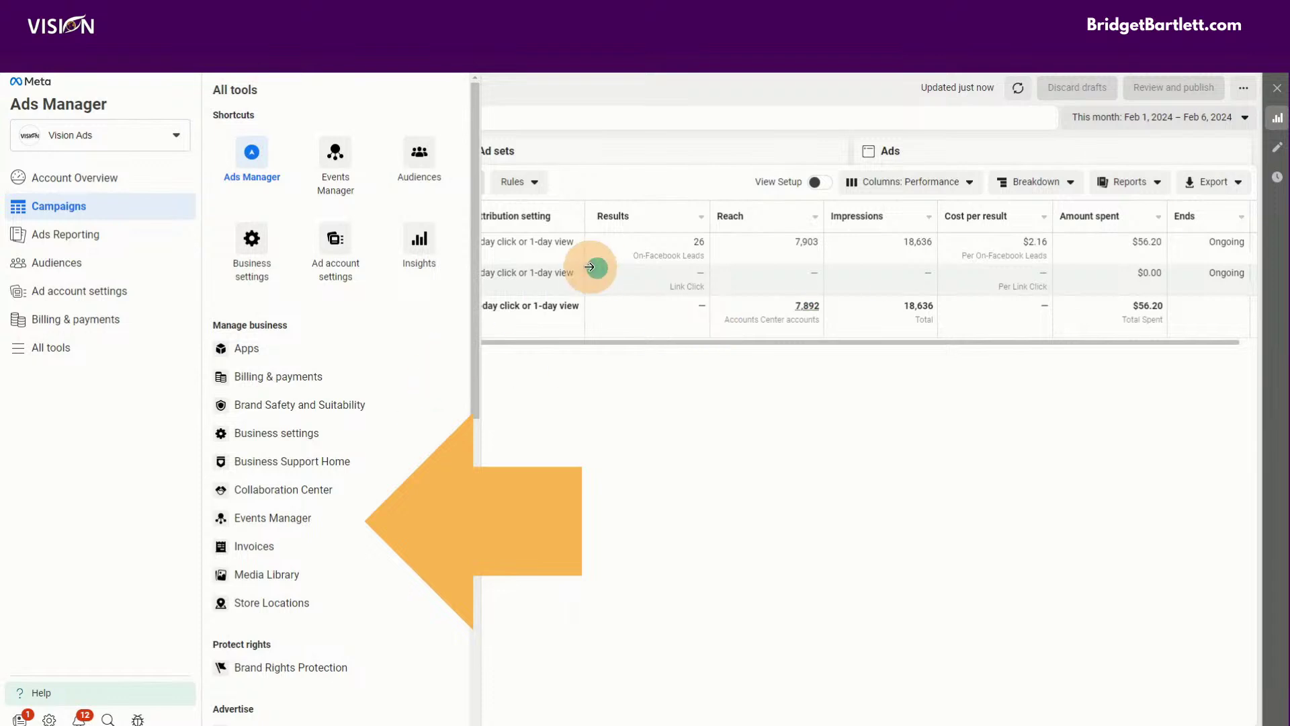
Step: Open the 20 Free Leads dataset in Events Manager
{"action": "left_click", "coordinate": [271, 524]}
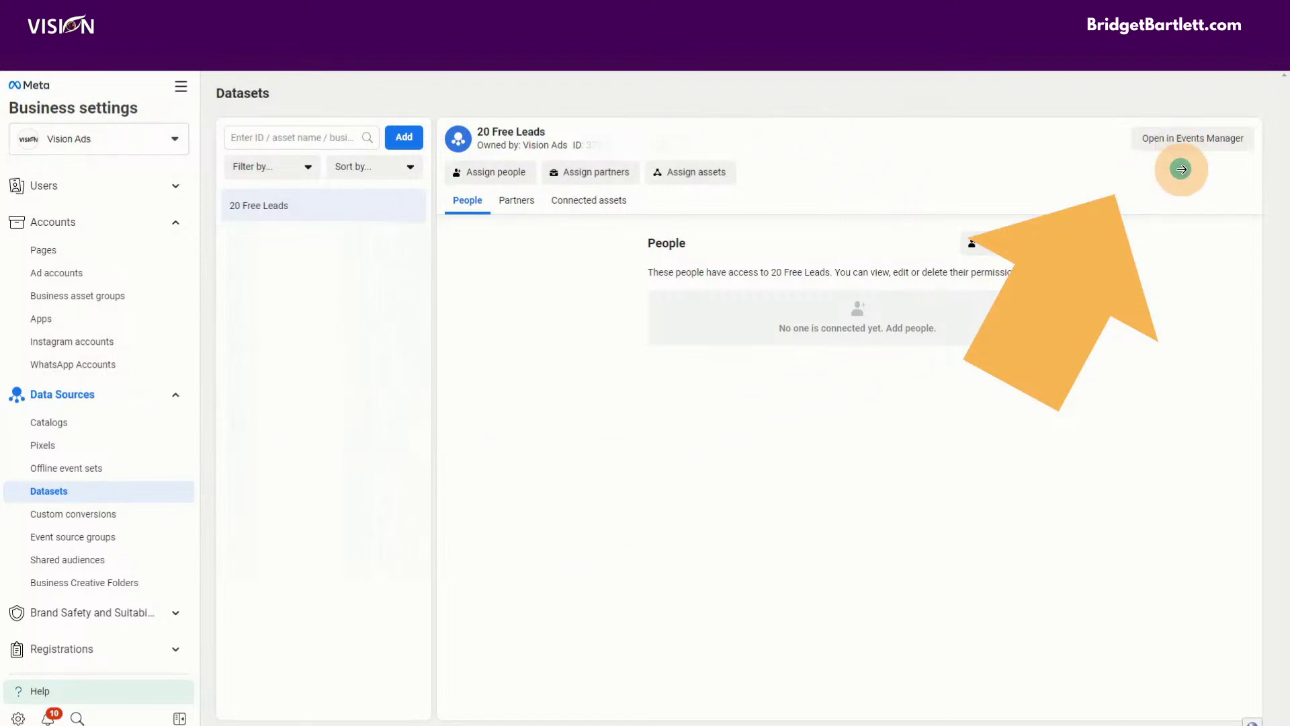
{"action": "left_click", "coordinate": [1203, 142]}
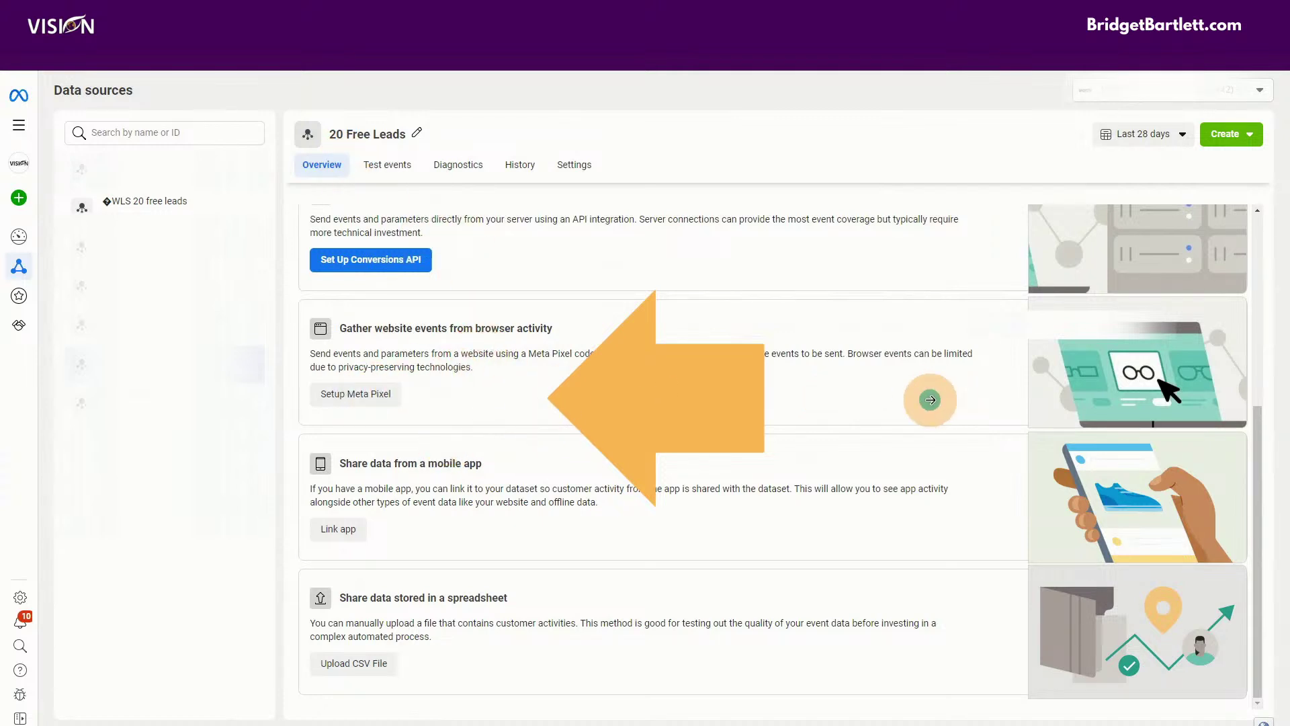
Step: Start the Meta Pixel setup for the 20 Free Leads dataset using manual code installation
{"action": "left_click", "coordinate": [360, 393]}
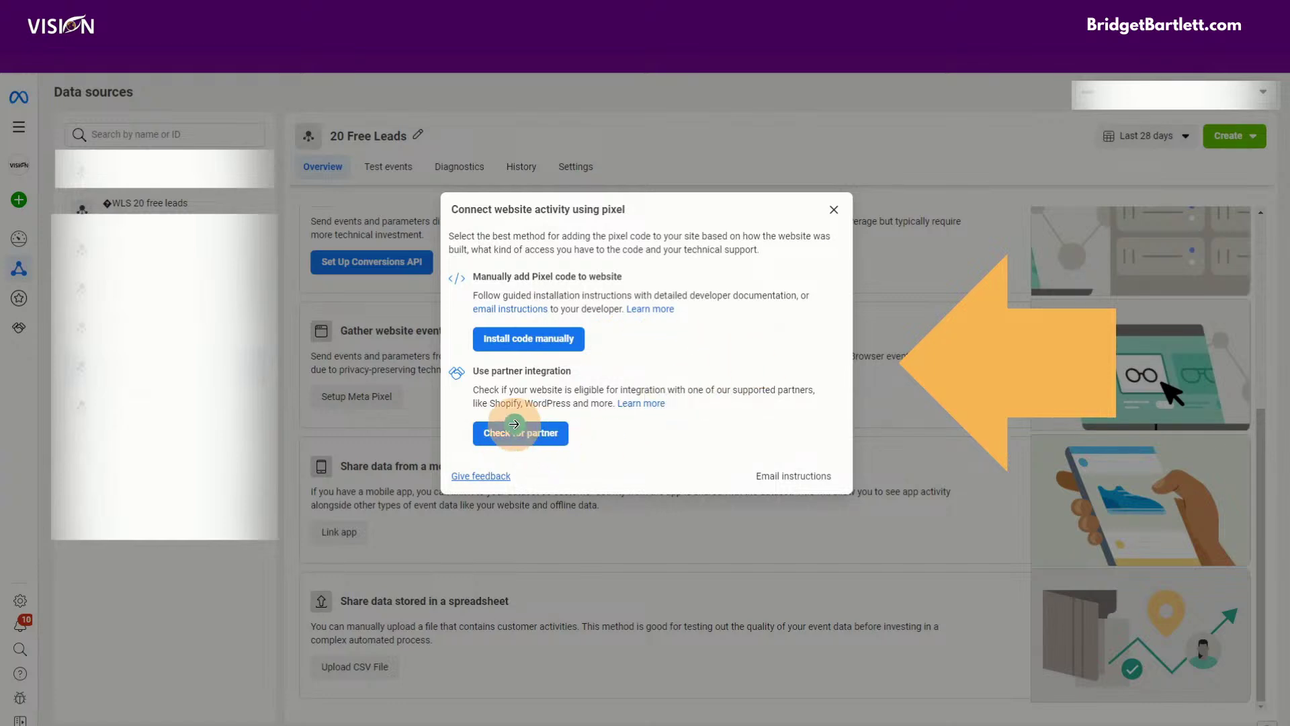
{"action": "left_click", "coordinate": [538, 436]}
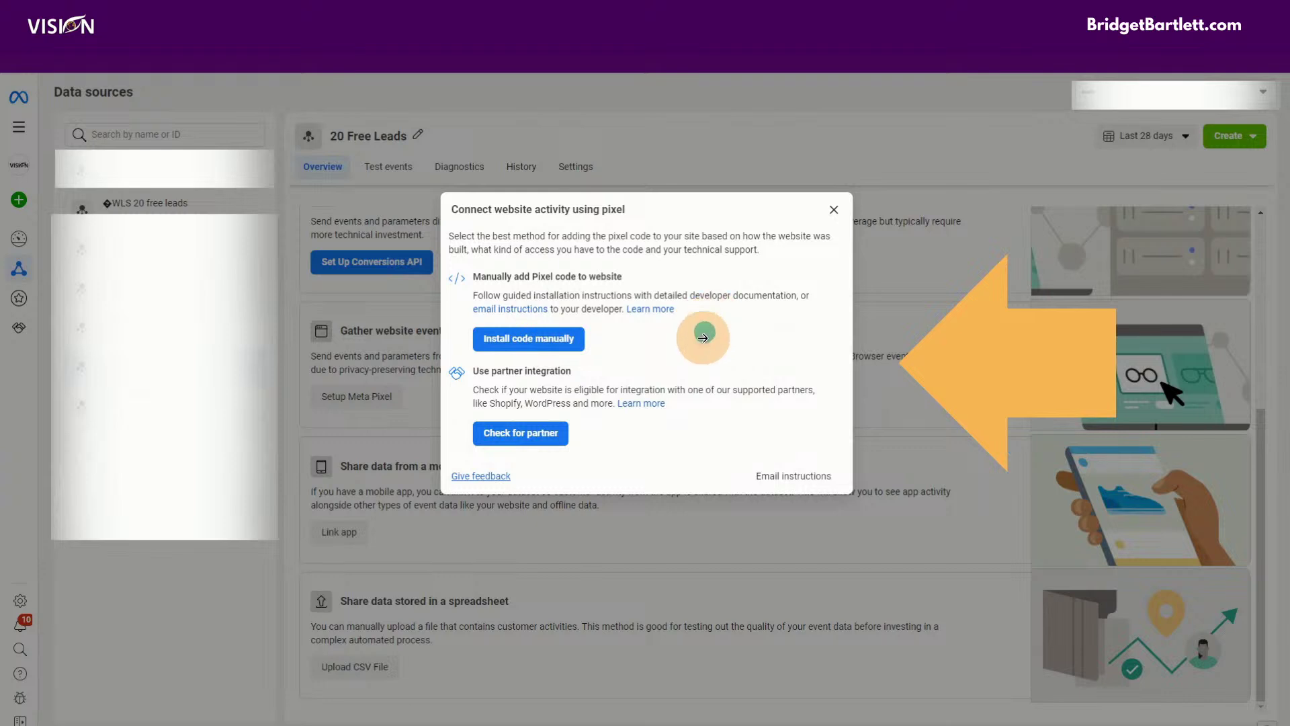
{"action": "left_click", "coordinate": [556, 337]}
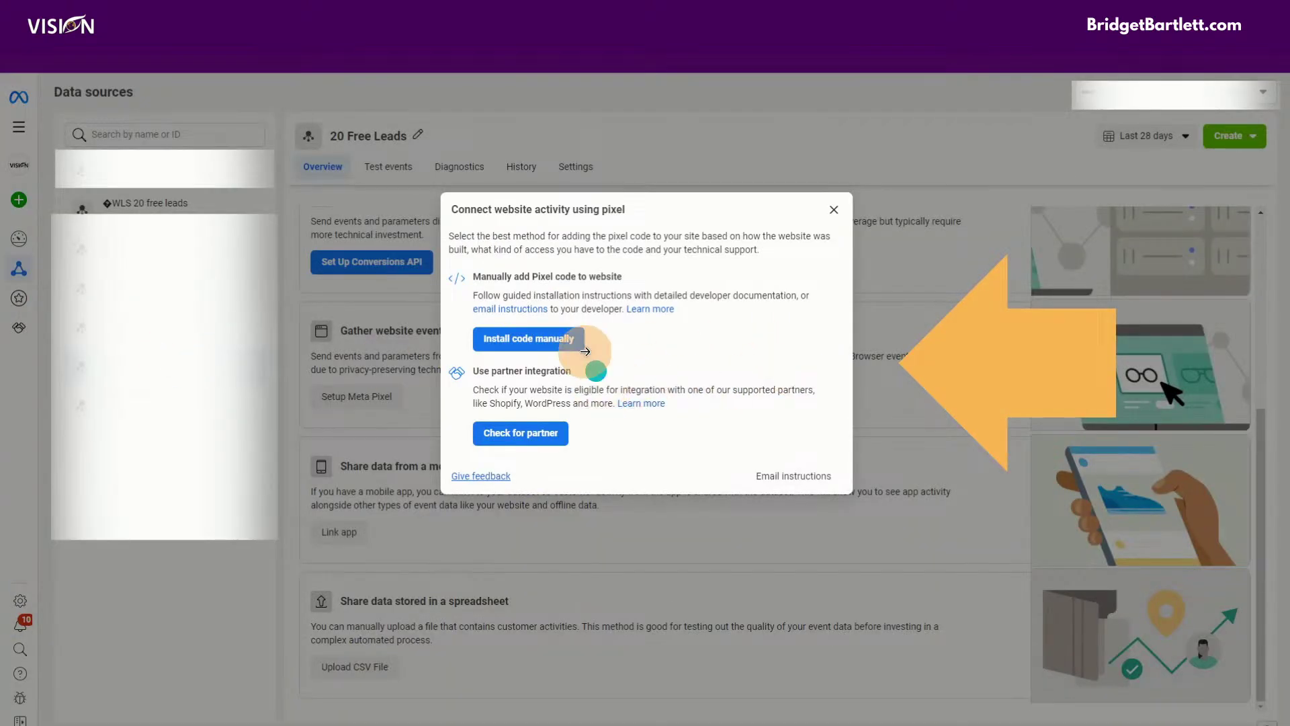
{"action": "left_click", "coordinate": [568, 341]}
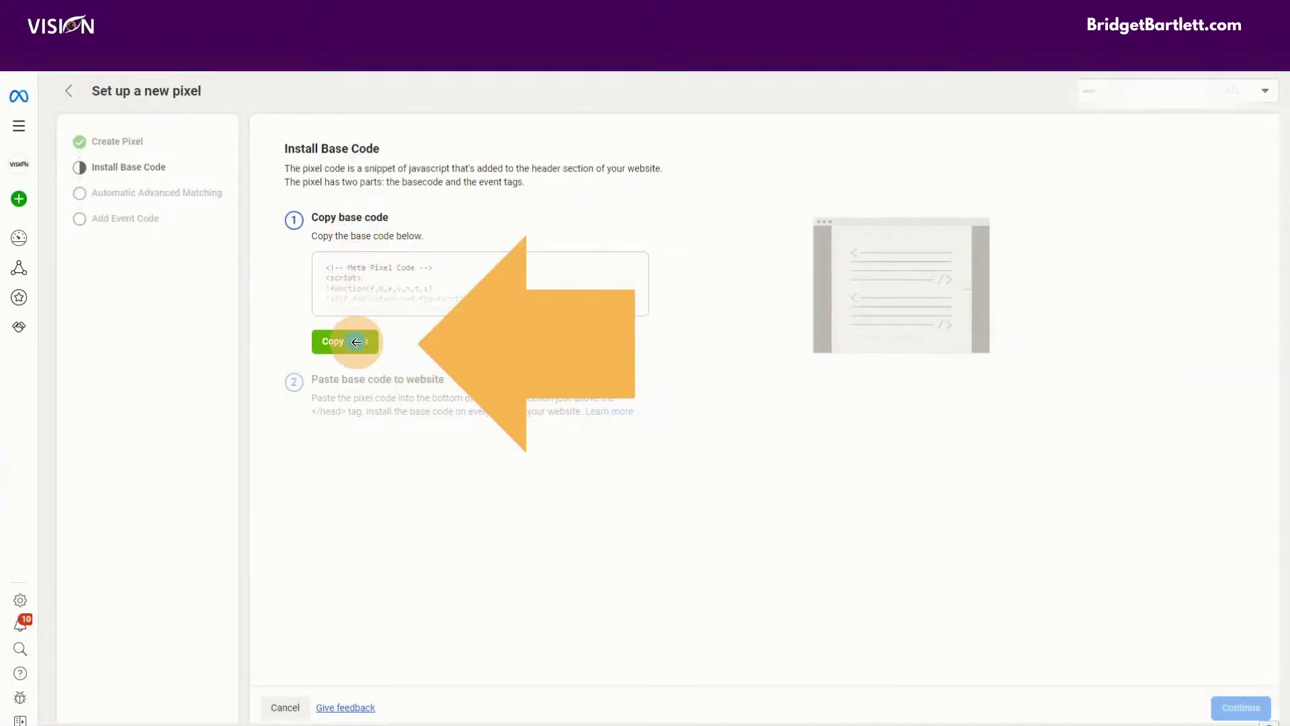
Step: Copy the Meta Pixel base code and proceed to the Automatic Advanced Matching settings
{"action": "left_click", "coordinate": [334, 341]}
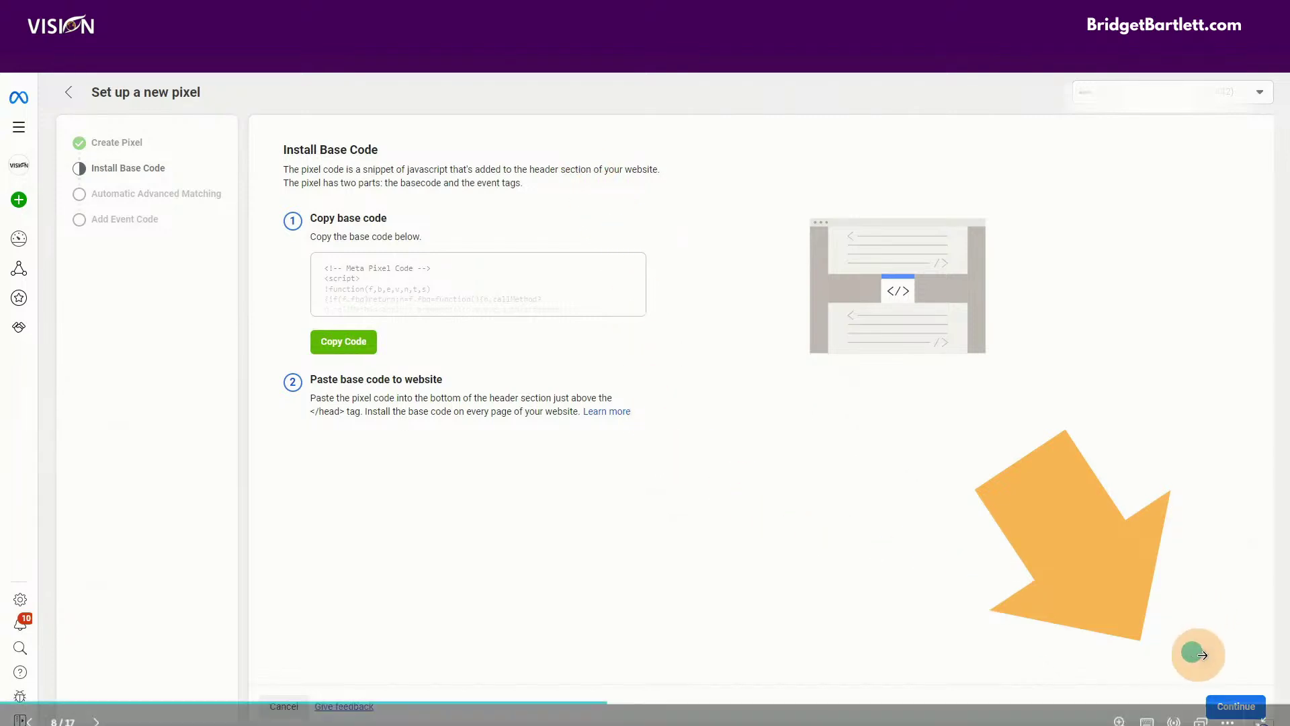
{"action": "left_click", "coordinate": [1046, 312]}
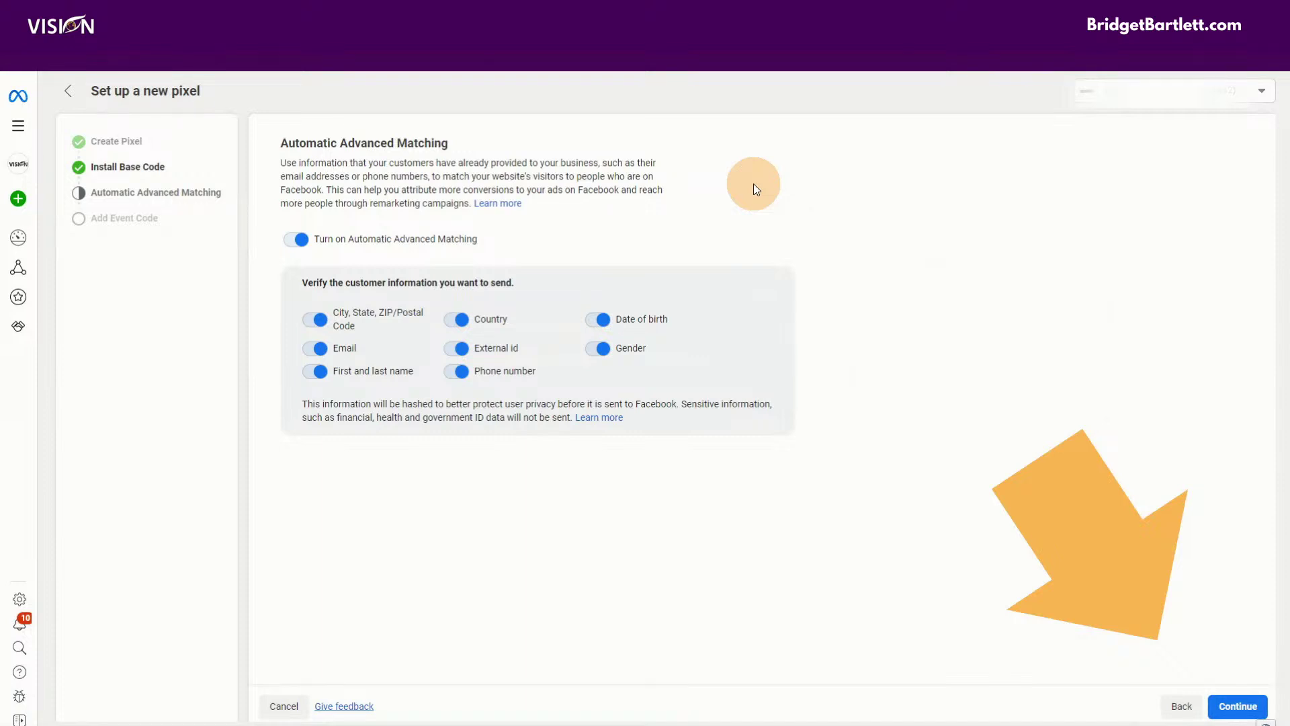
{"action": "left_click", "coordinate": [320, 234]}
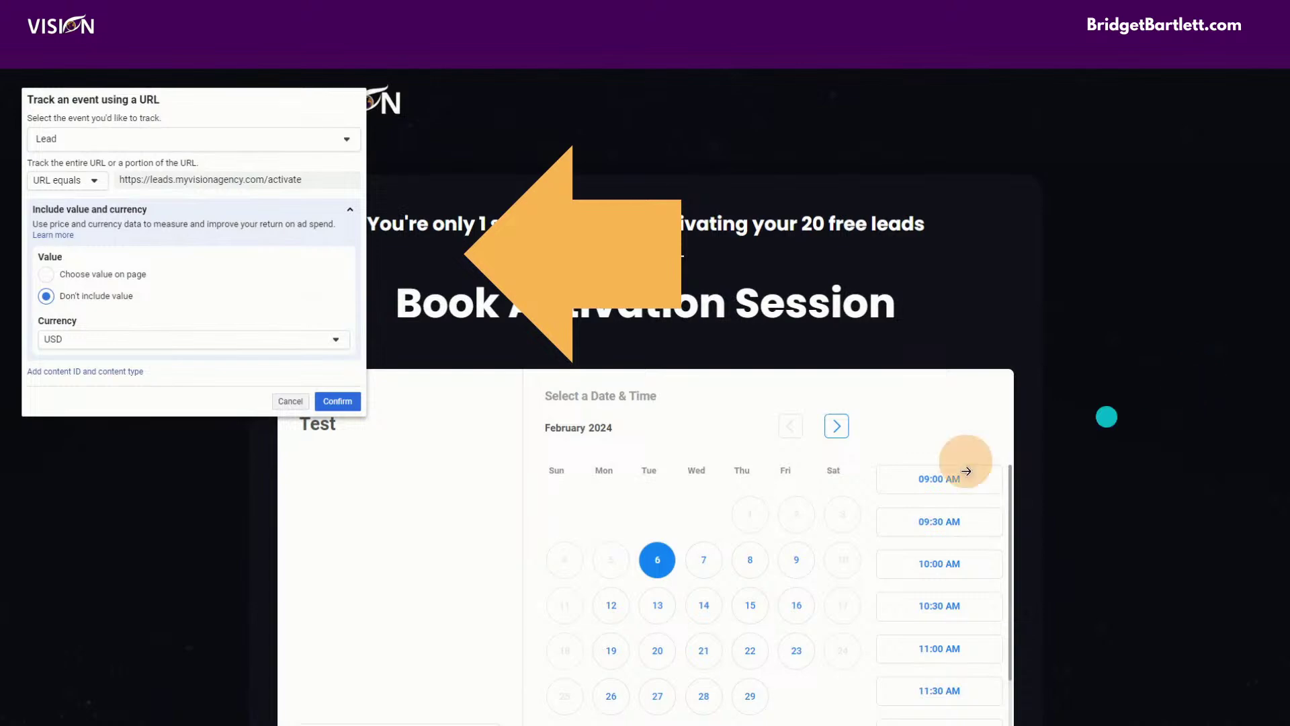
{"action": "left_click", "coordinate": [14, 423]}
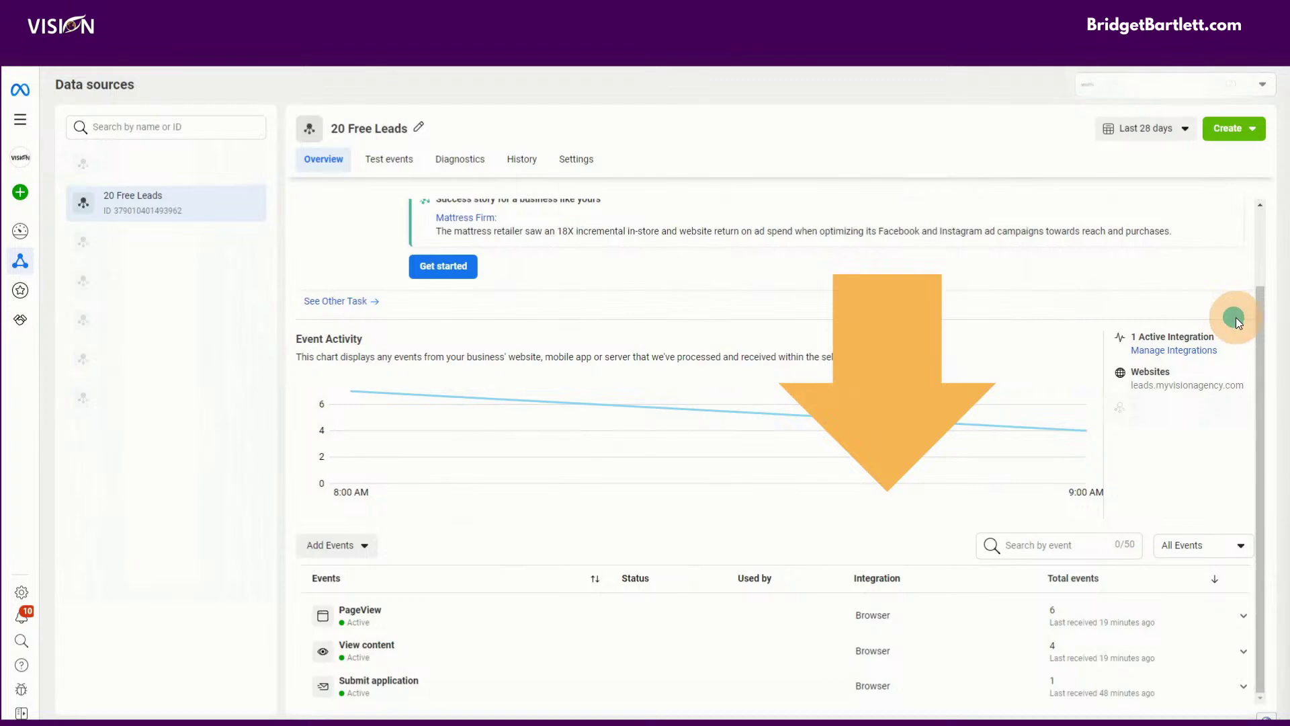
{"action": "left_click", "coordinate": [1262, 335]}
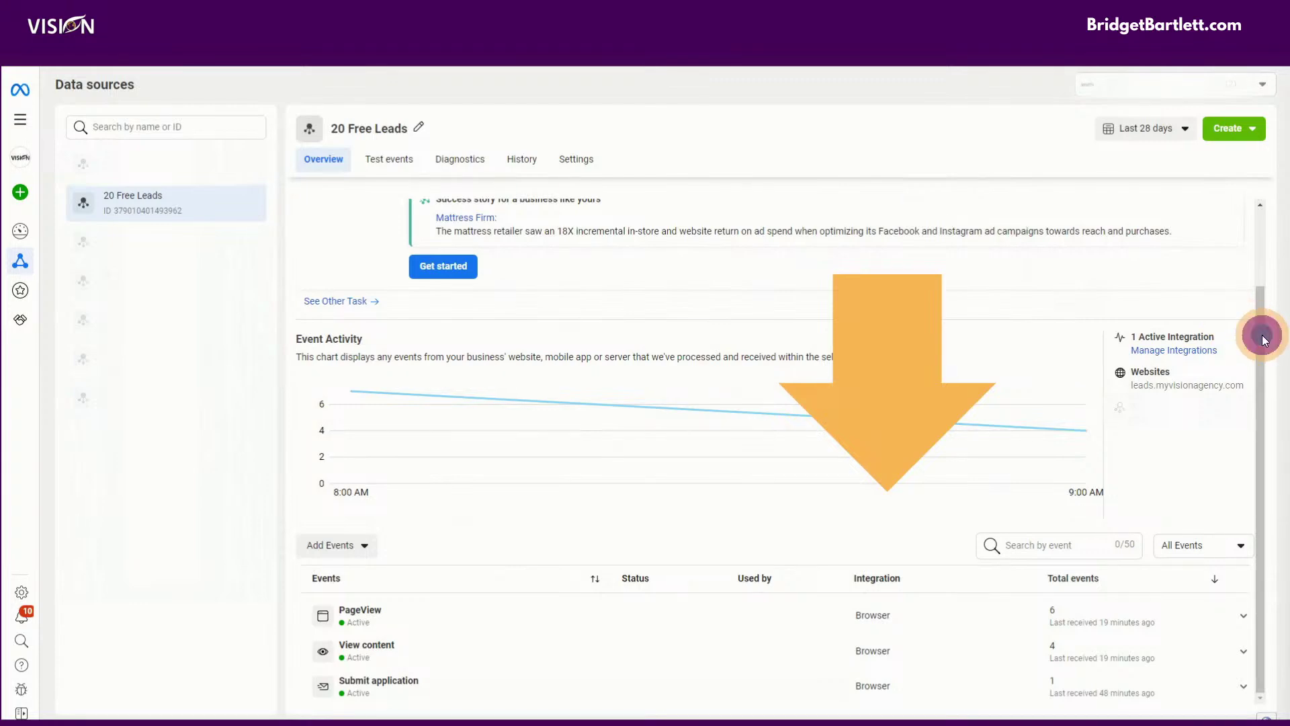
{"action": "key", "text": "Escape"}
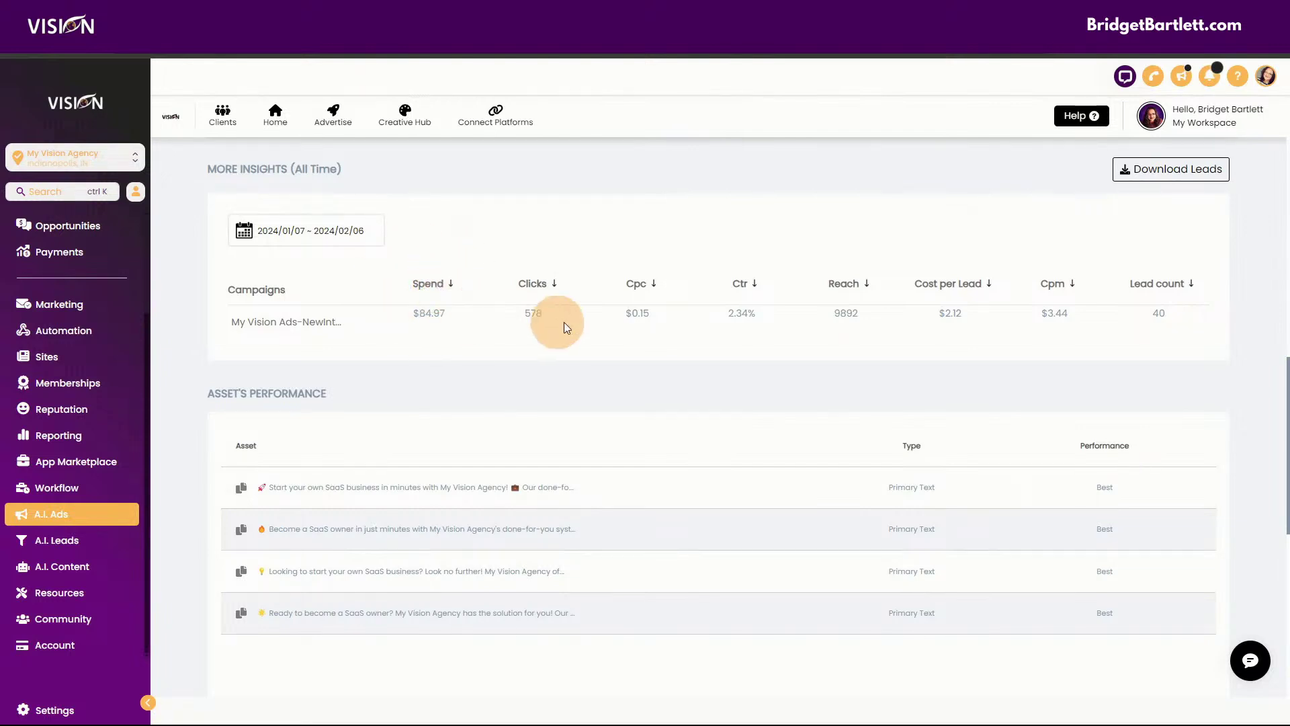
Step: Examine the explanations of the Clicks, Cpc, Ctr, Reach, Cost per Lead and Cpm metrics in More Insights
{"action": "mouse_move", "coordinate": [527, 321]}
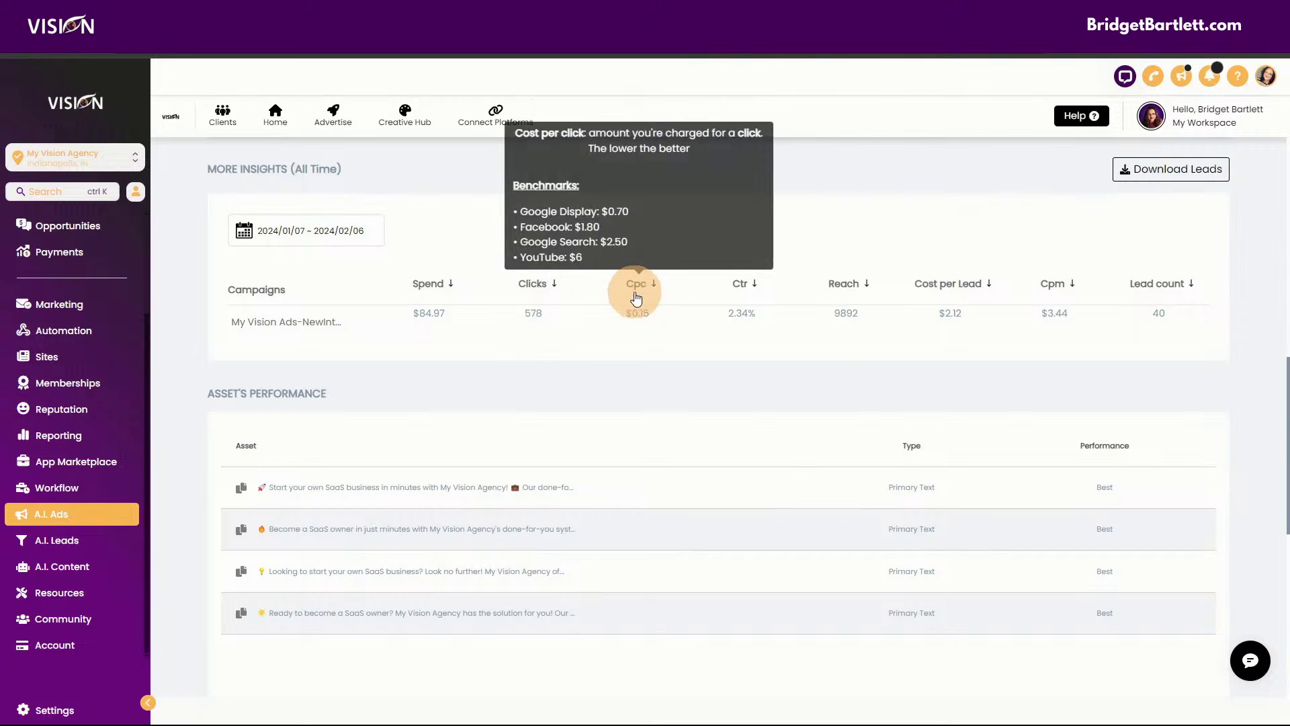
{"action": "mouse_move", "coordinate": [534, 288]}
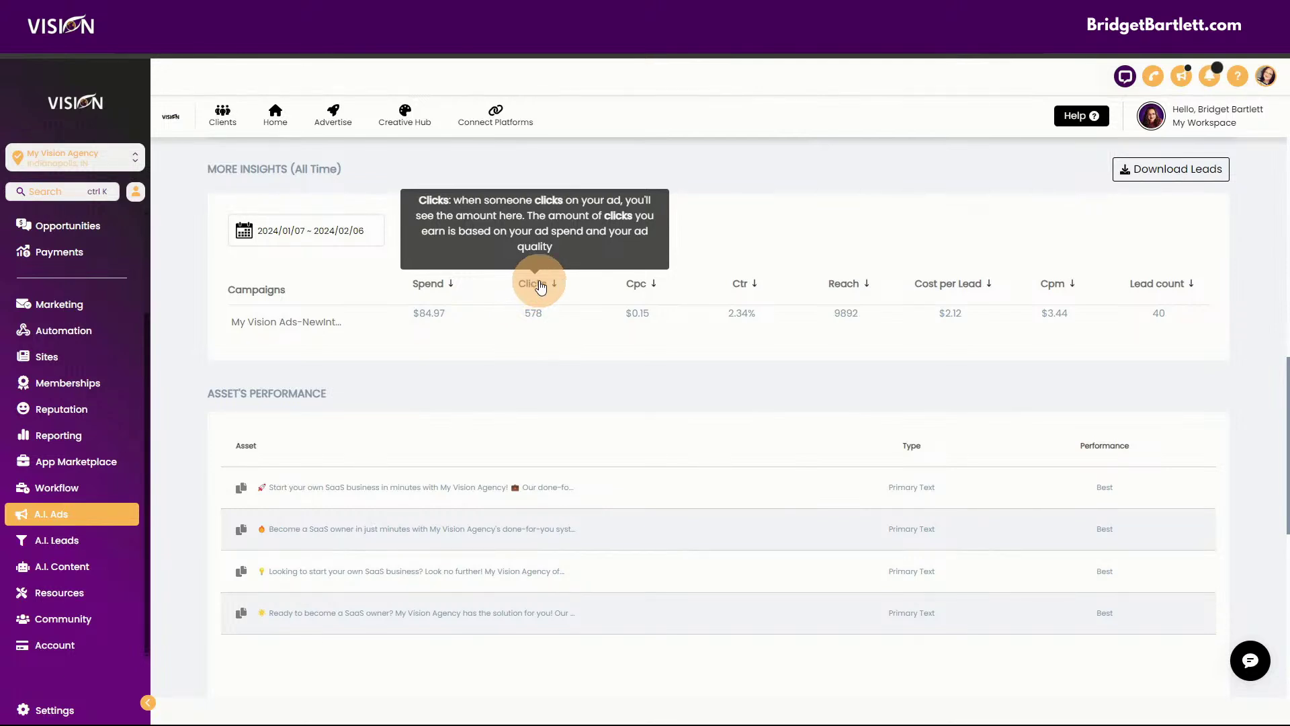
{"action": "mouse_move", "coordinate": [642, 285]}
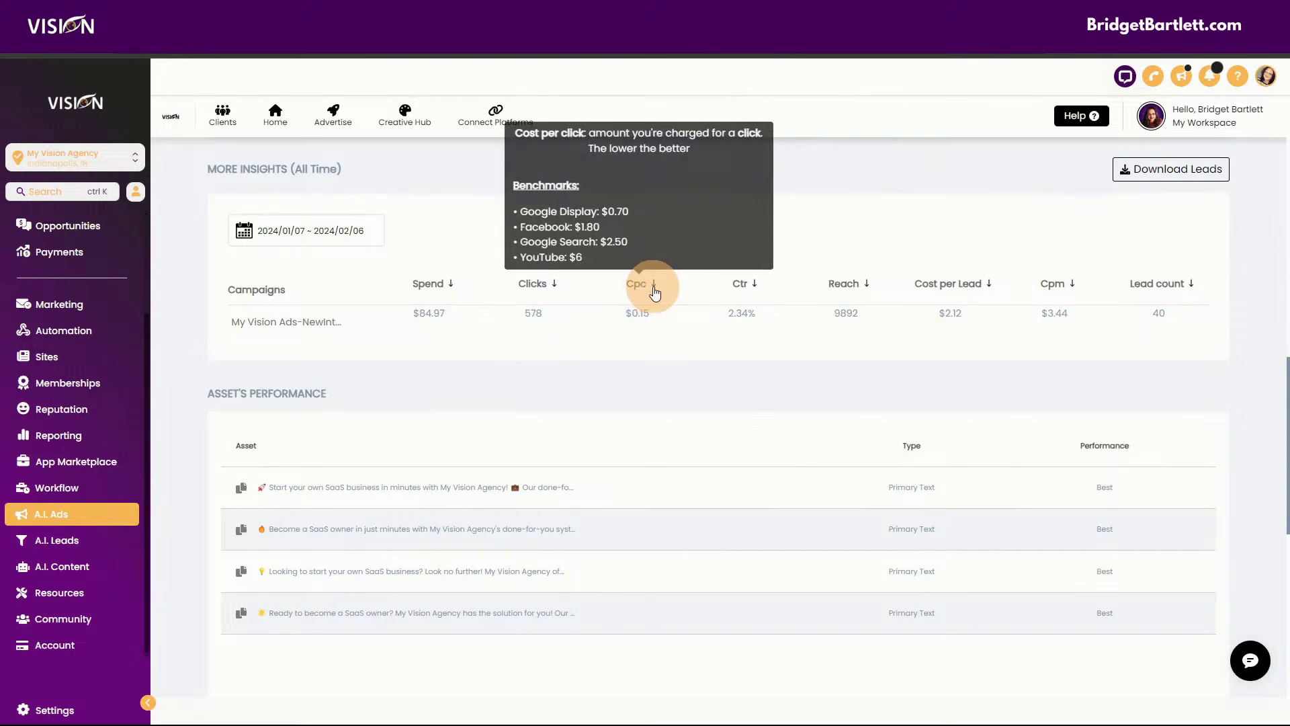
{"action": "mouse_move", "coordinate": [742, 283]}
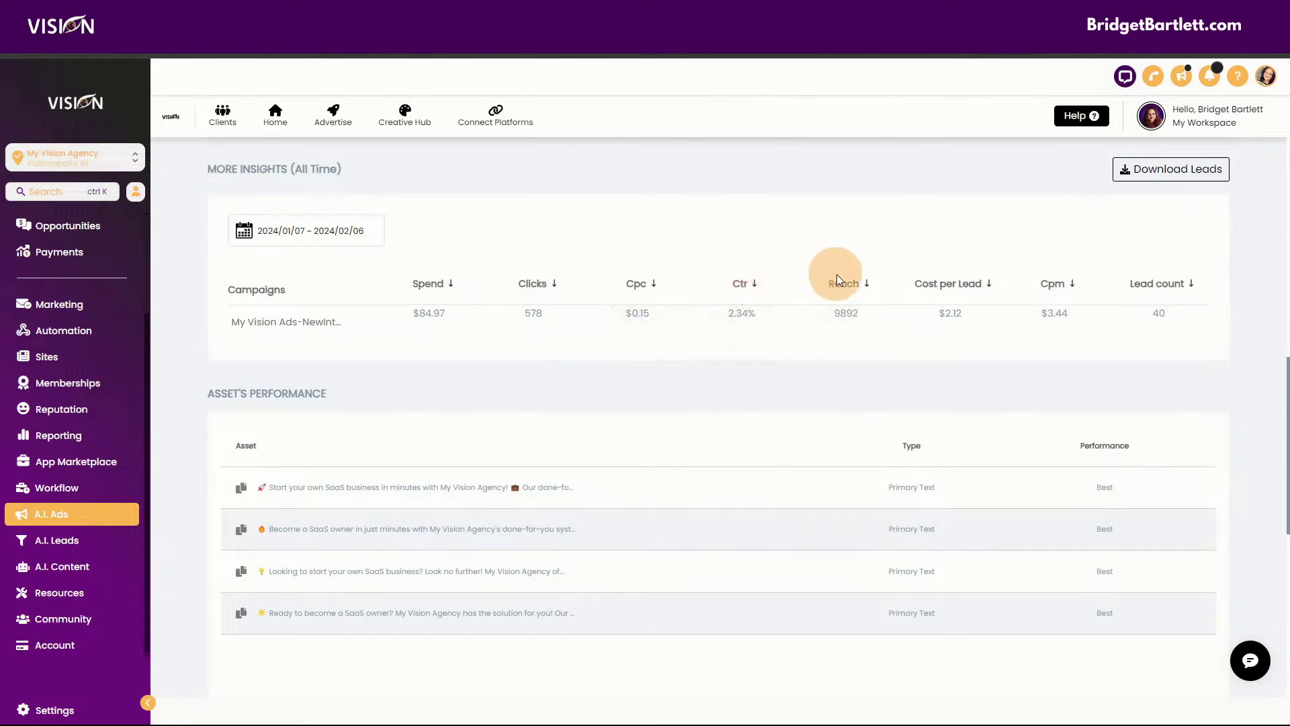
{"action": "mouse_move", "coordinate": [844, 286]}
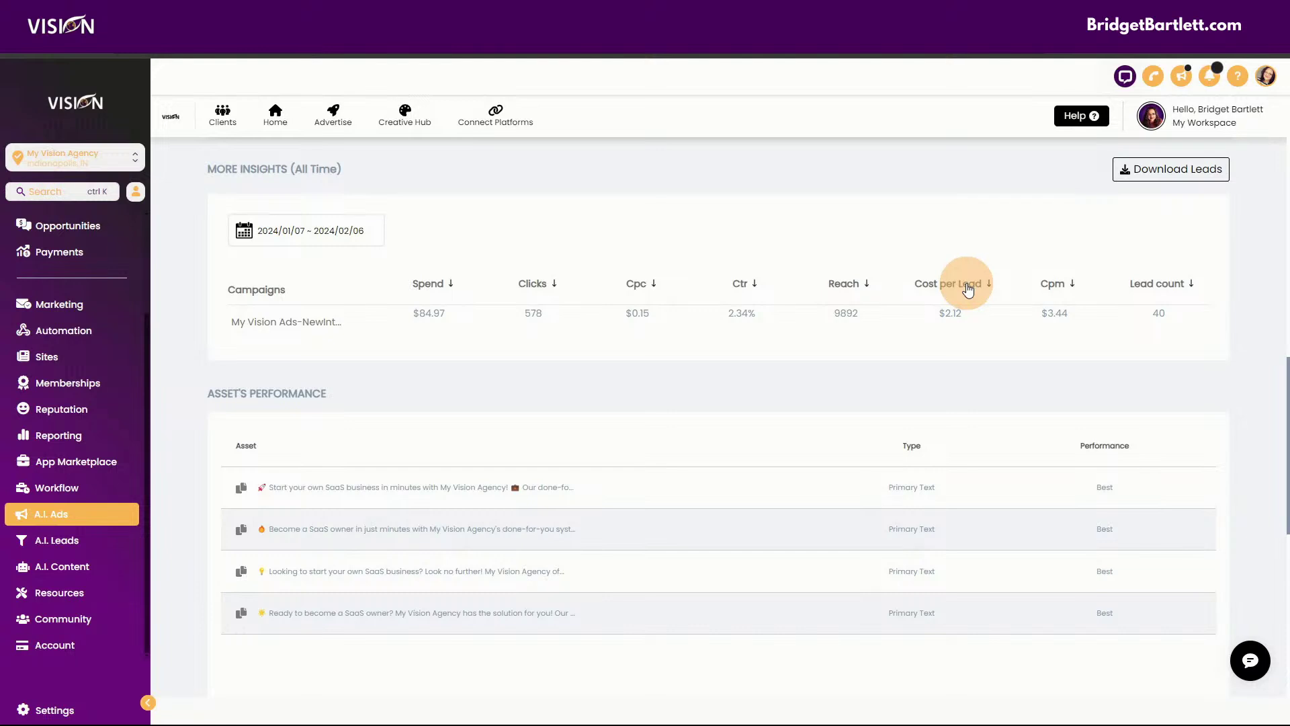
{"action": "mouse_move", "coordinate": [1049, 282]}
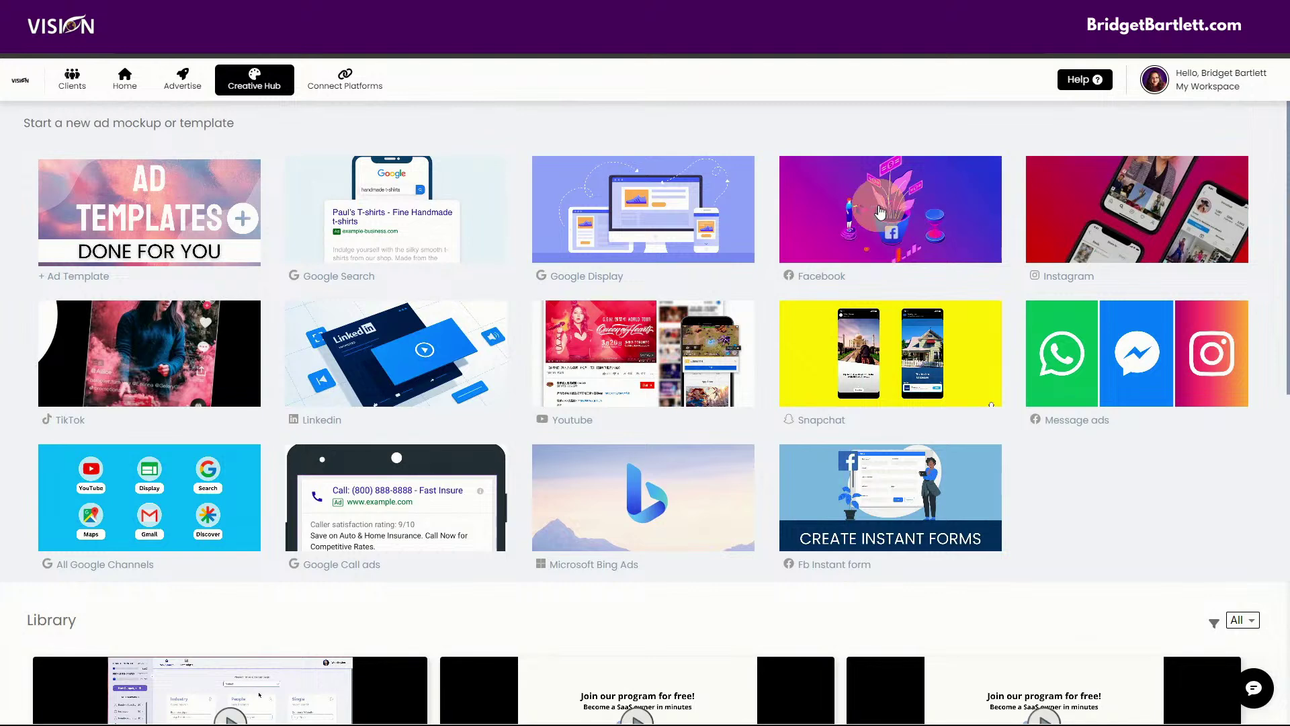
Step: Start a Facebook ad mockup in the Creative Hub and name the creative "WLS Leads"
{"action": "left_click", "coordinate": [897, 223]}
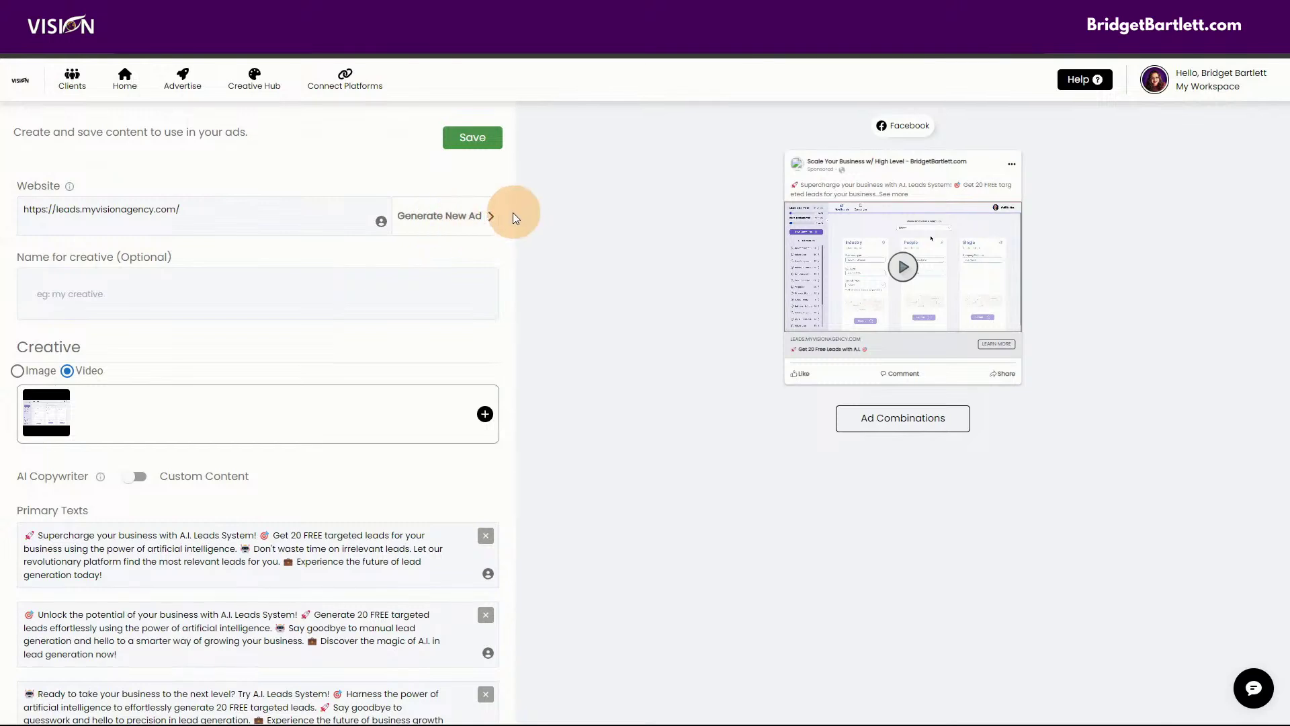
{"action": "left_click", "coordinate": [142, 286]}
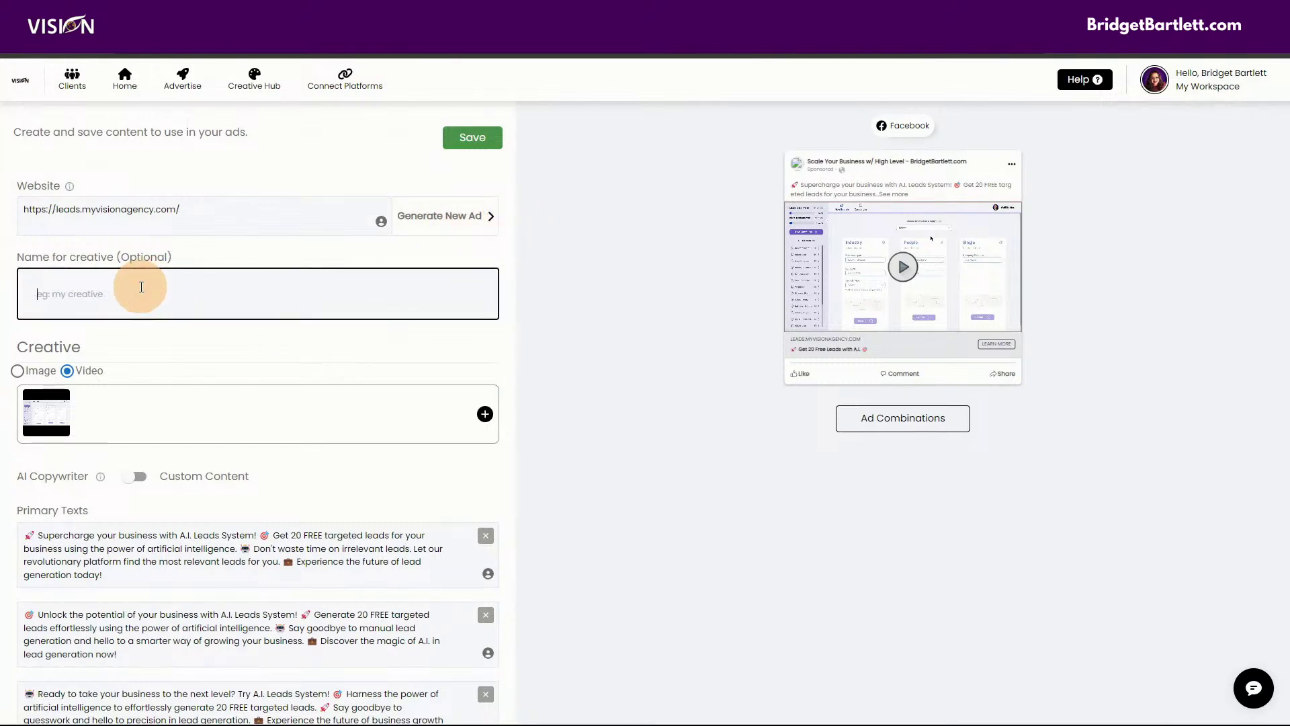
{"action": "type", "text": "WLS Leads"}
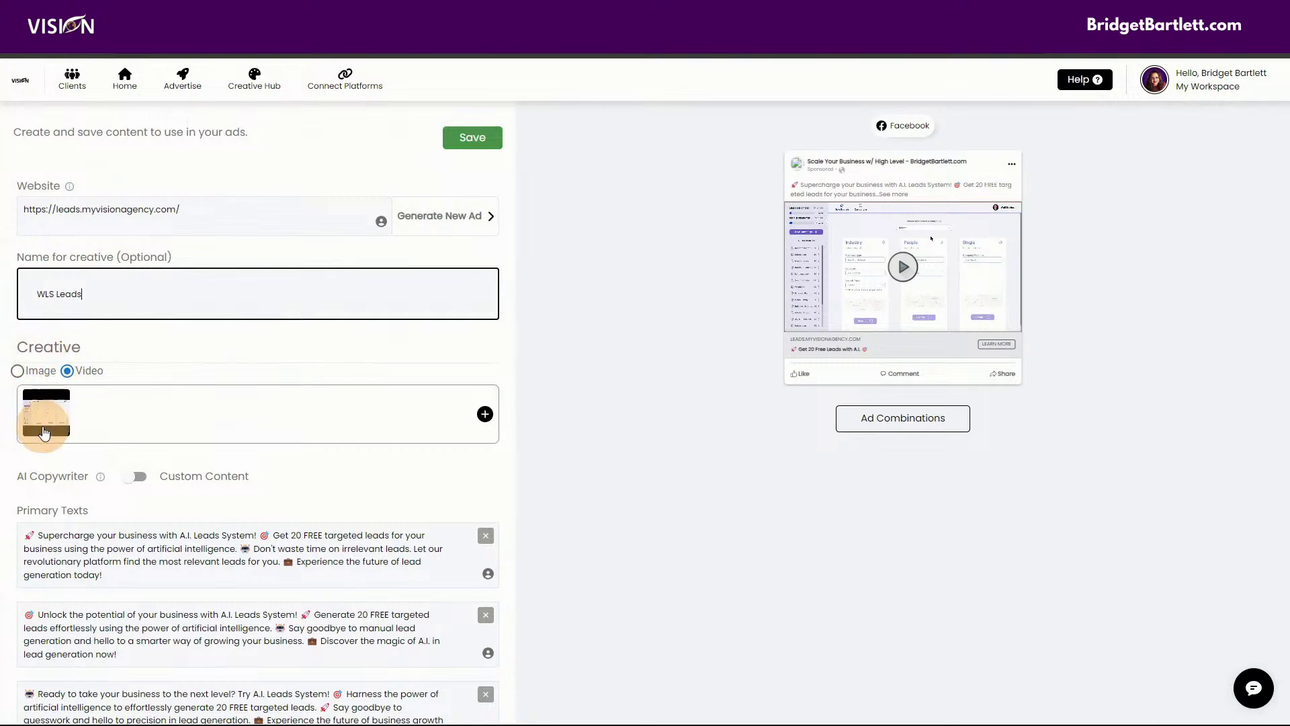
Step: Look through the suggested and uploaded videos available for the ad creative
{"action": "left_click", "coordinate": [484, 415]}
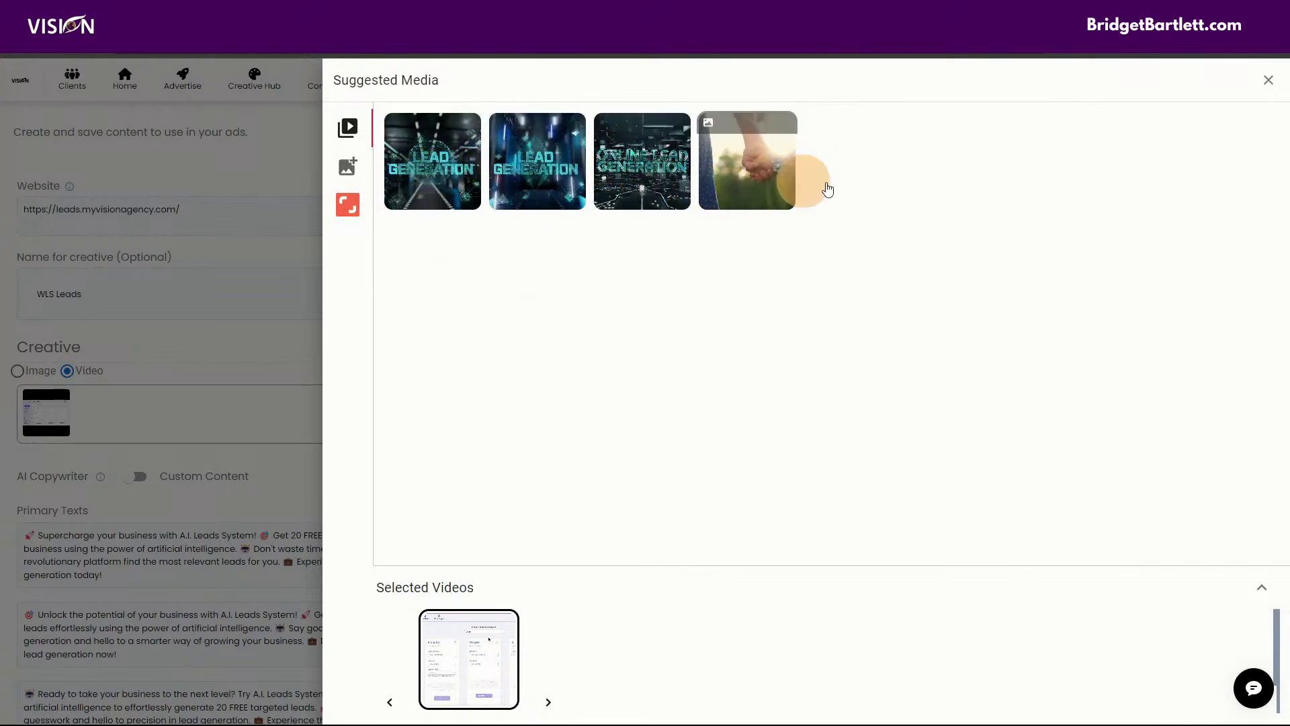
{"action": "left_click", "coordinate": [346, 169]}
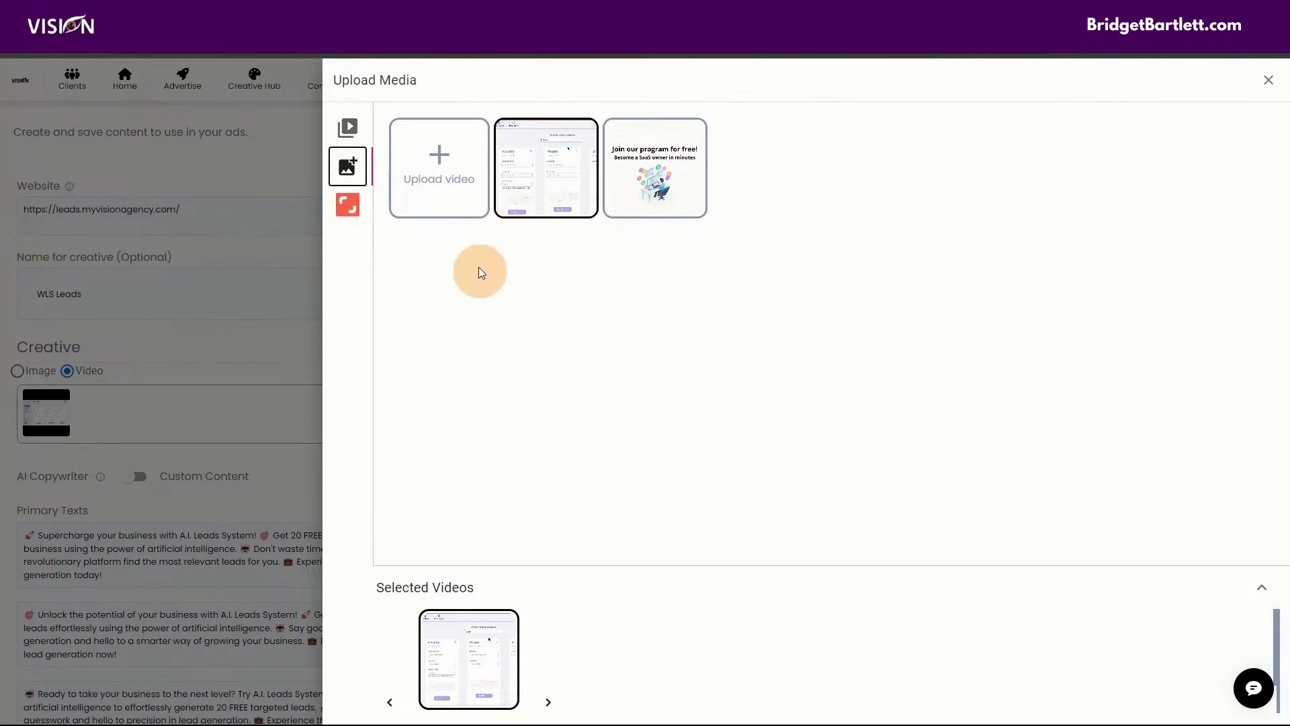
{"action": "mouse_move", "coordinate": [532, 199]}
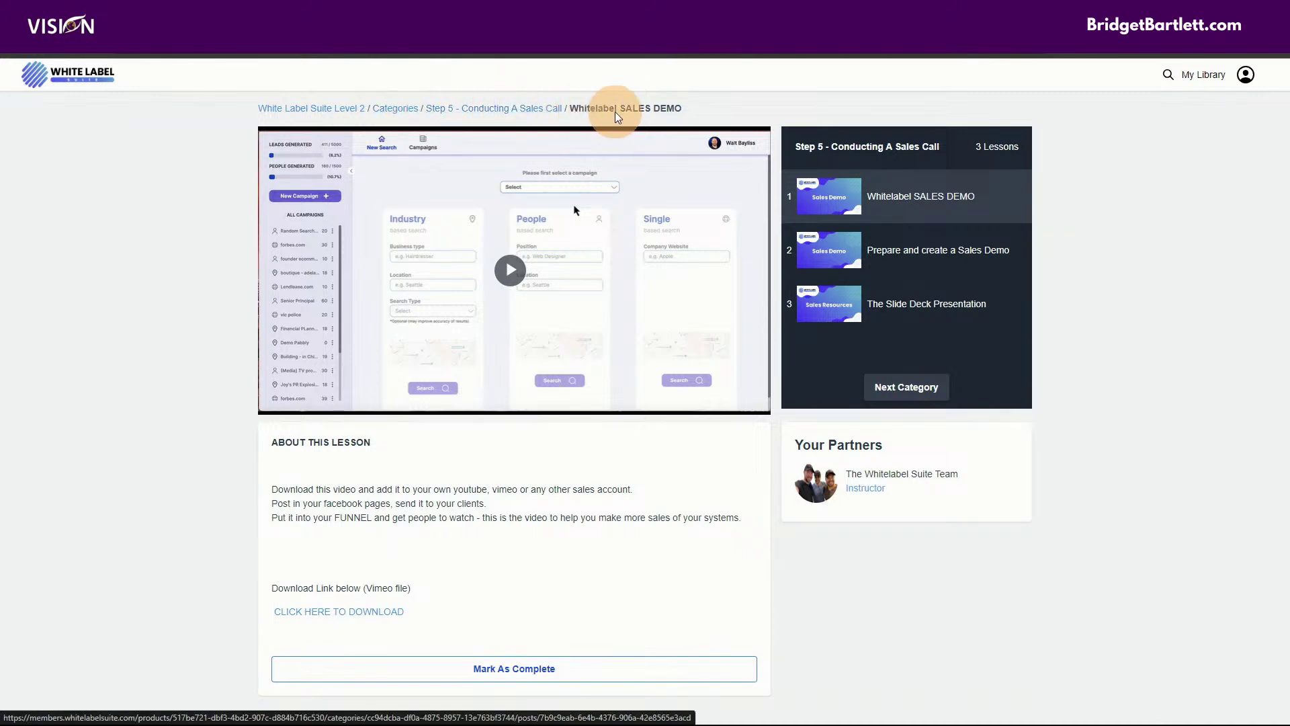
Step: Preview the Whitelabel SALES DEMO lesson video briefly and return to the ad creative's uploaded media
{"action": "left_click_drag", "start_coordinate": [681, 109], "coordinate": [574, 111]}
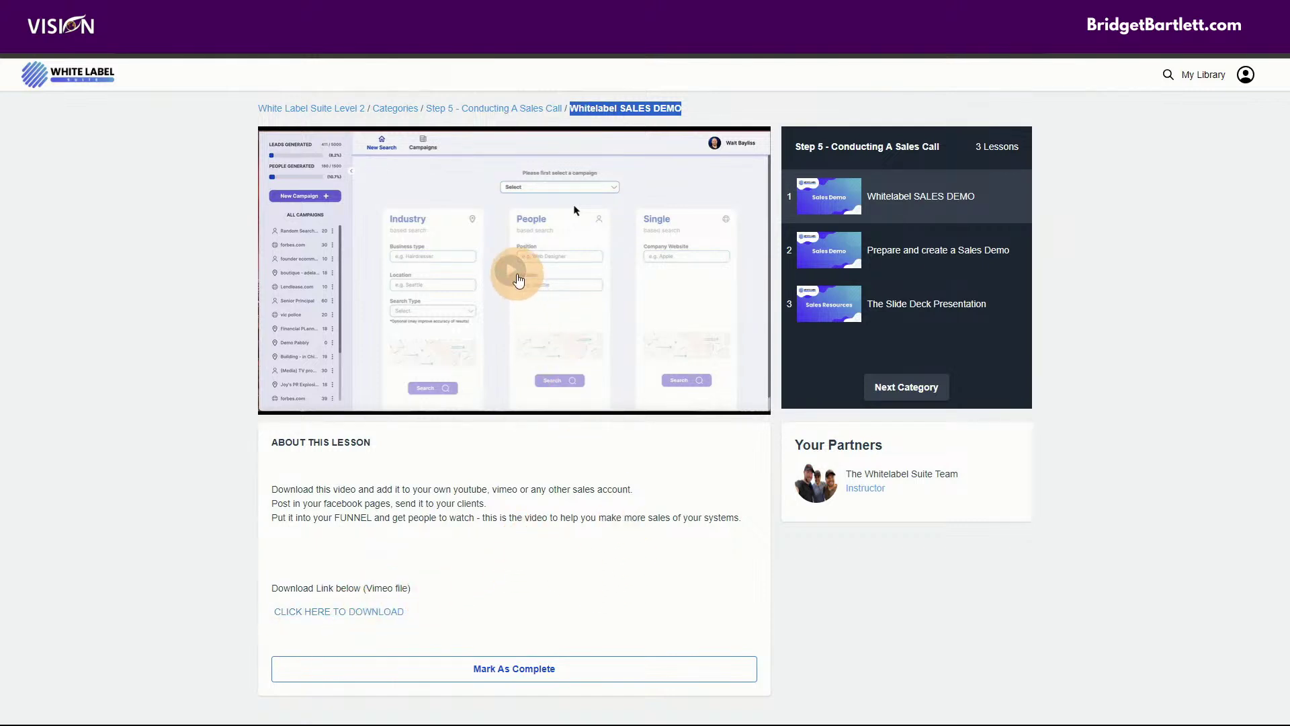
{"action": "left_click", "coordinate": [516, 272]}
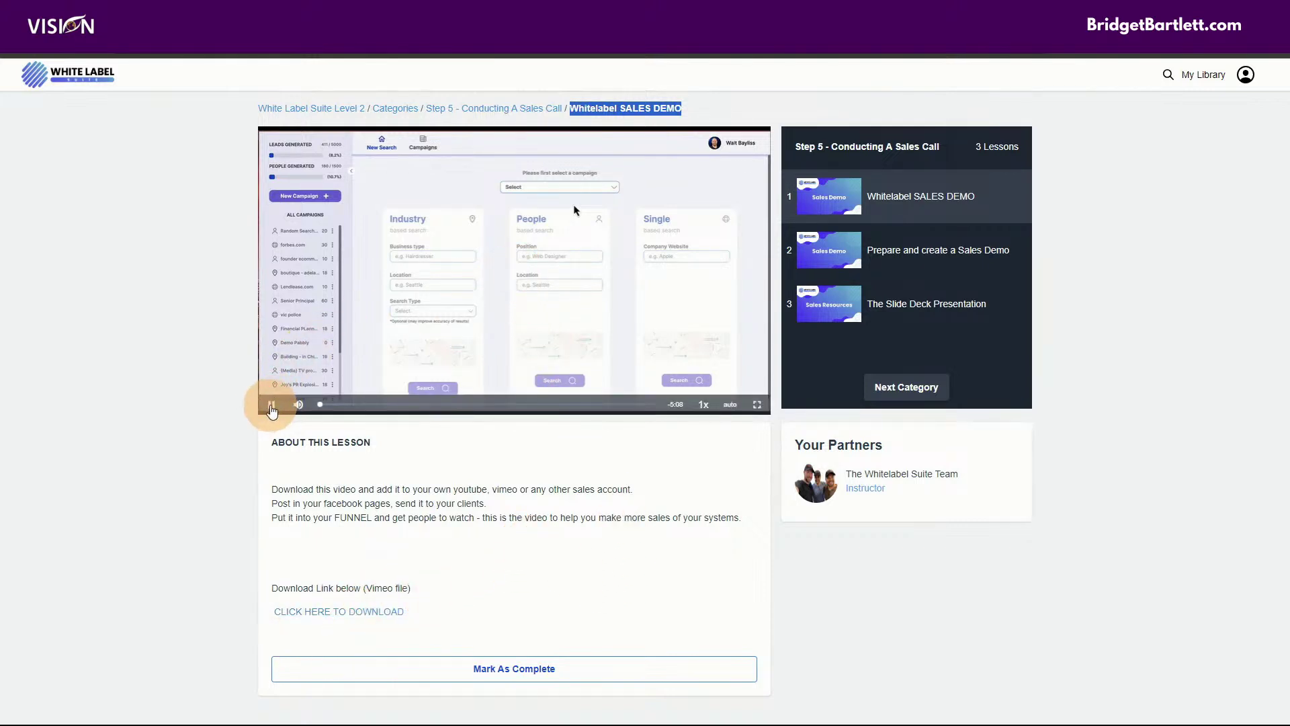
{"action": "left_click", "coordinate": [273, 406]}
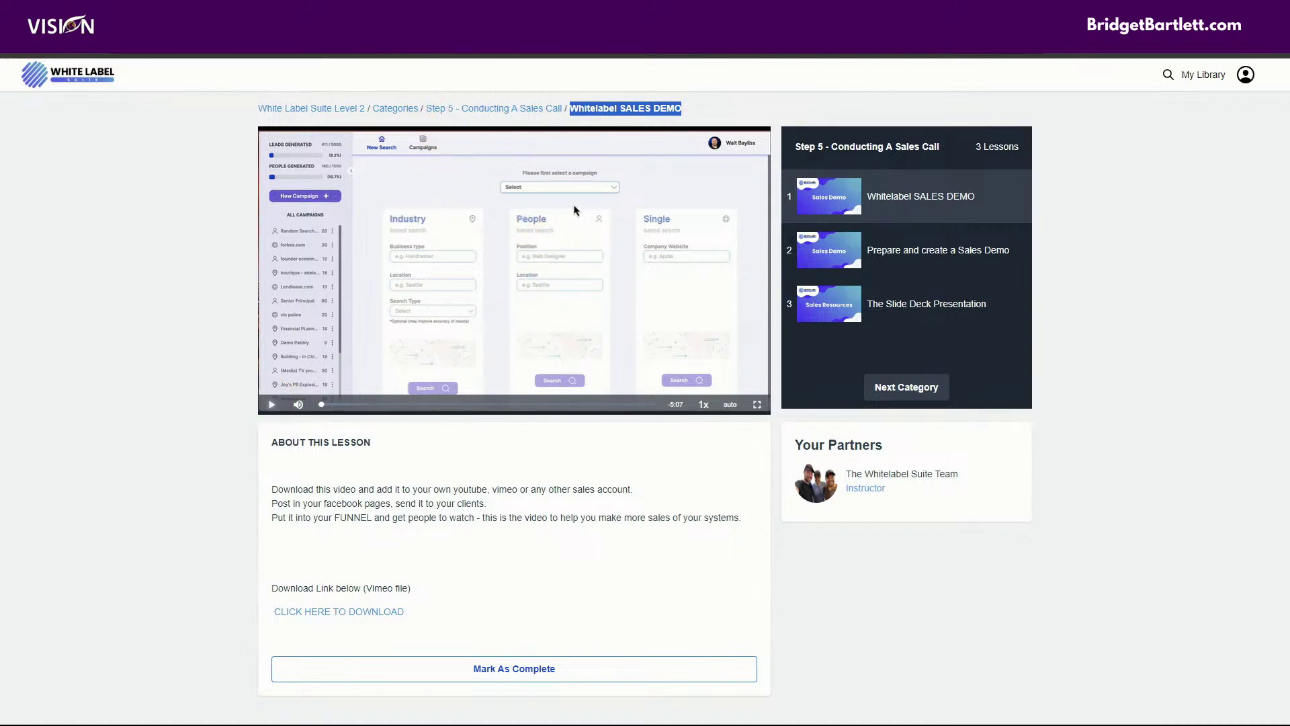
{"action": "left_click", "coordinate": [425, 48]}
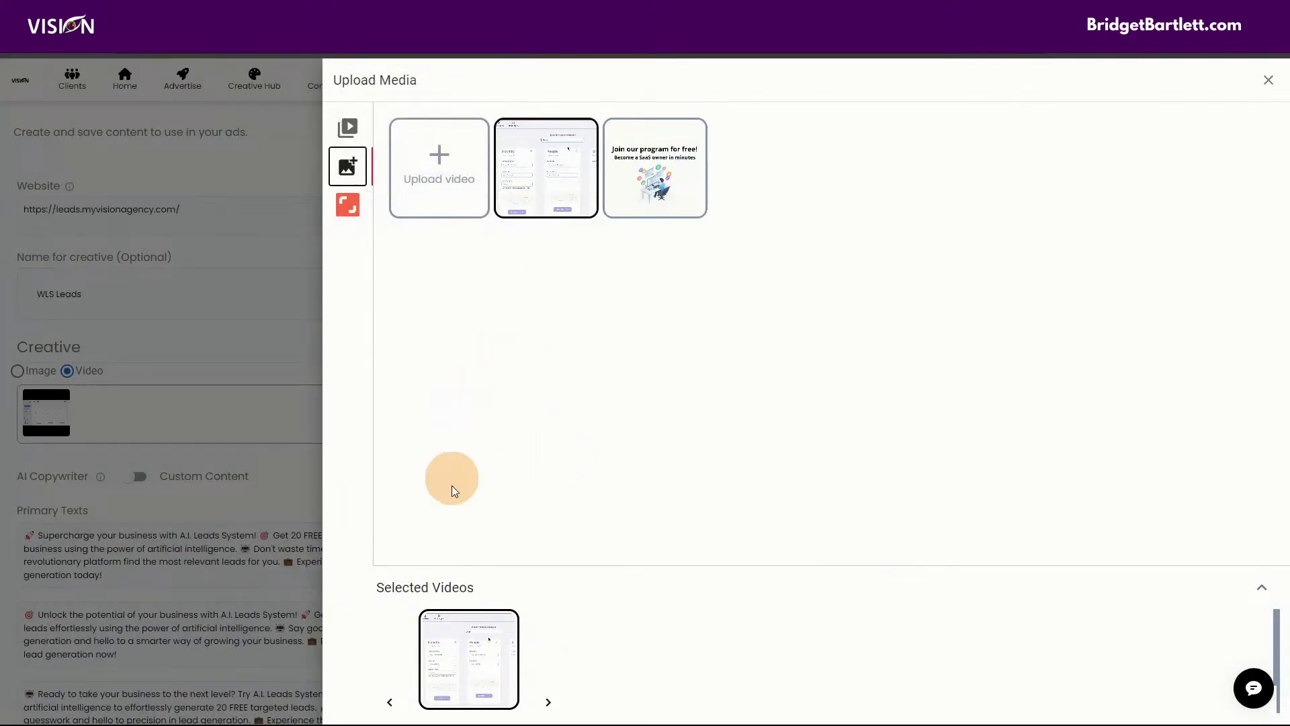
Step: Close the media selection and review the WLS Leads creative's primary texts and headlines
{"action": "left_click", "coordinate": [1269, 80]}
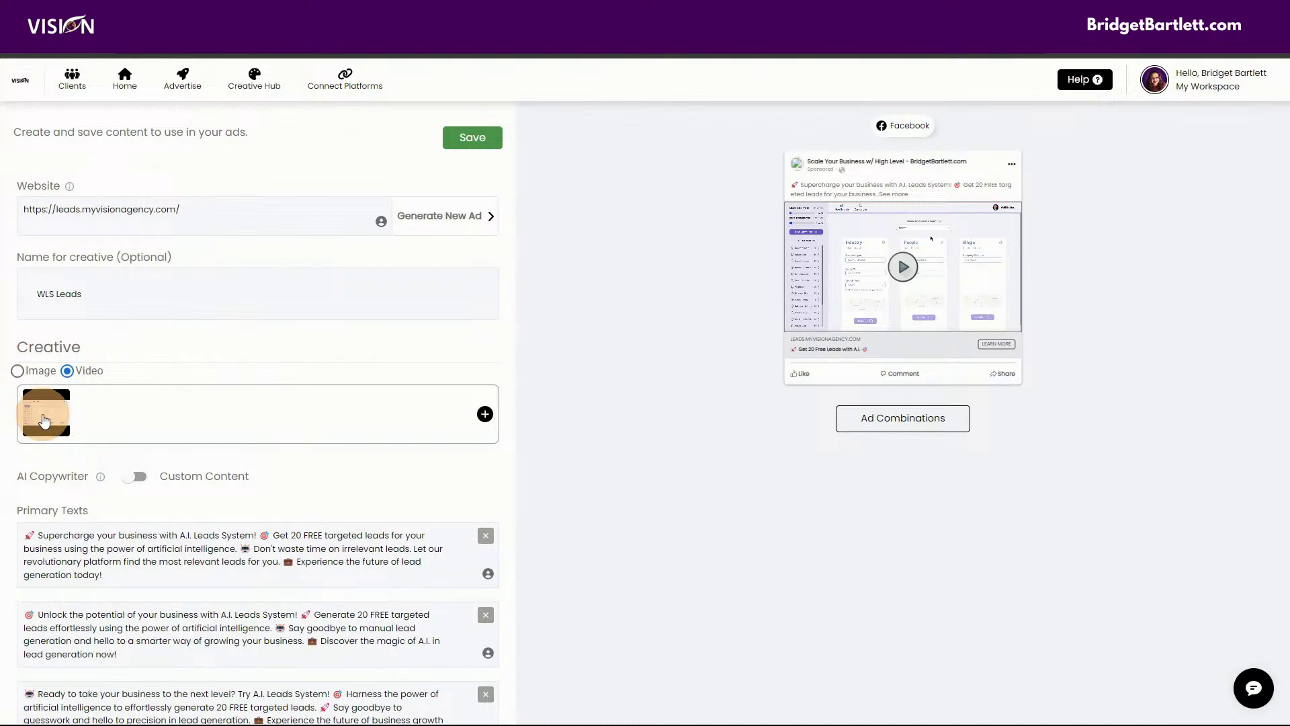
{"action": "scroll", "coordinate": [329, 367], "scroll_direction": "down", "scroll_amount": 1}
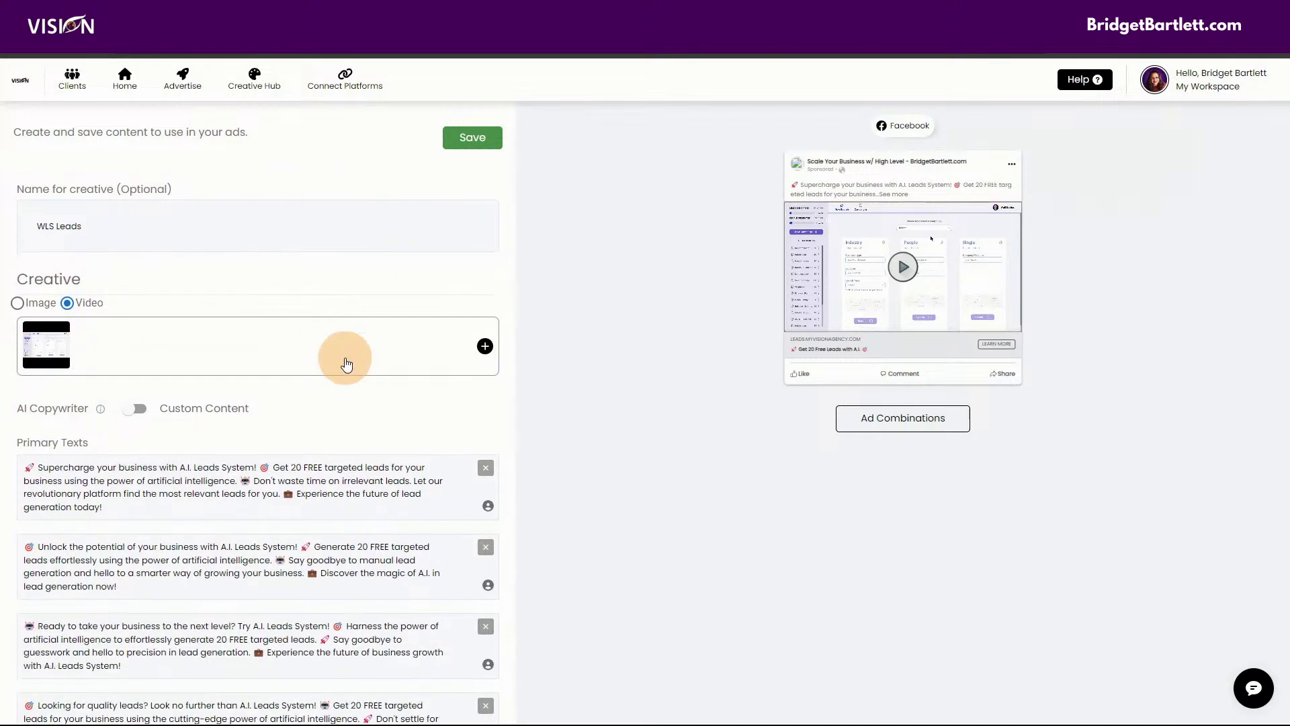
{"action": "scroll", "coordinate": [336, 356], "scroll_direction": "down", "scroll_amount": 1}
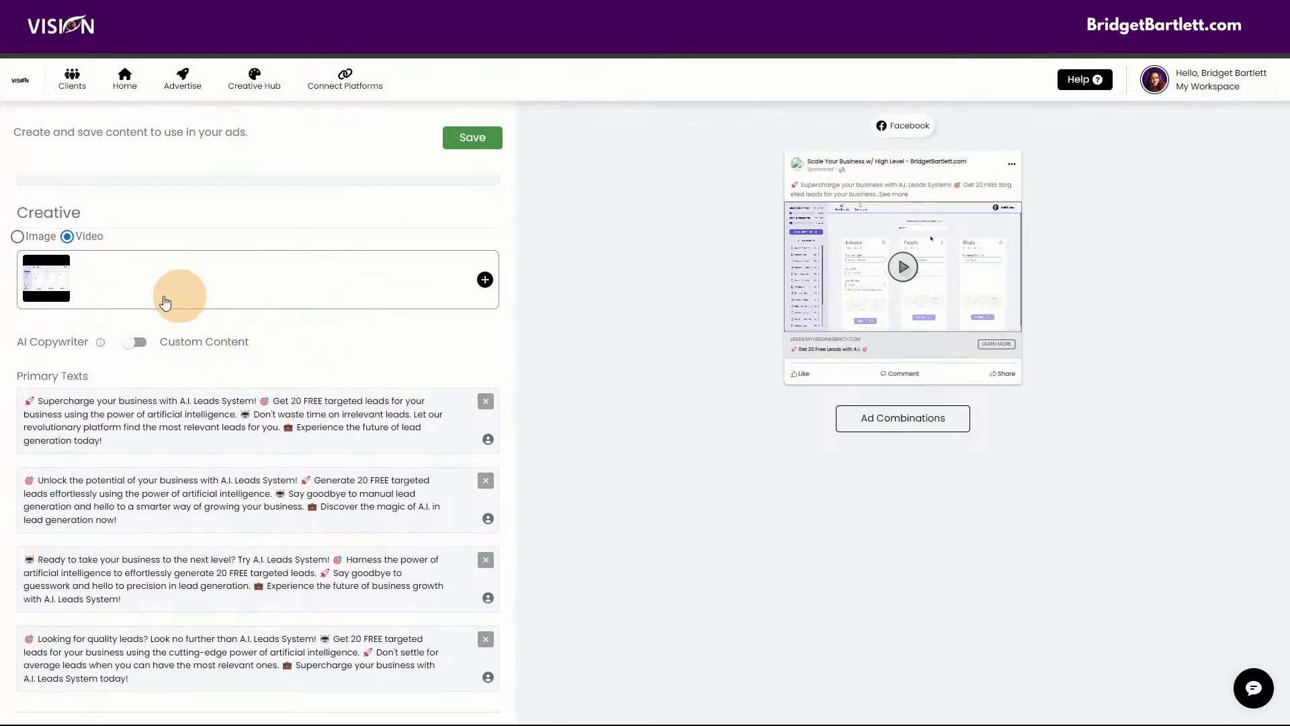
{"action": "scroll", "coordinate": [339, 357], "scroll_direction": "up", "scroll_amount": 2}
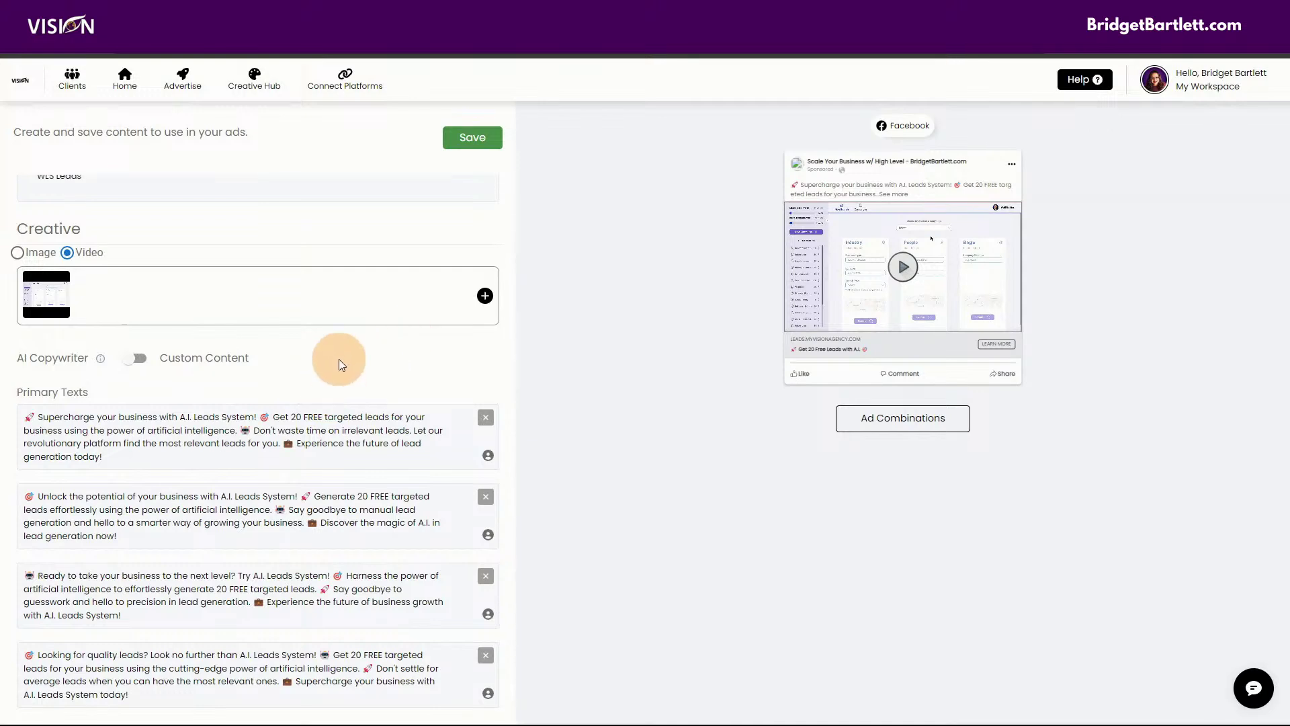
{"action": "scroll", "coordinate": [289, 326], "scroll_direction": "down", "scroll_amount": 2}
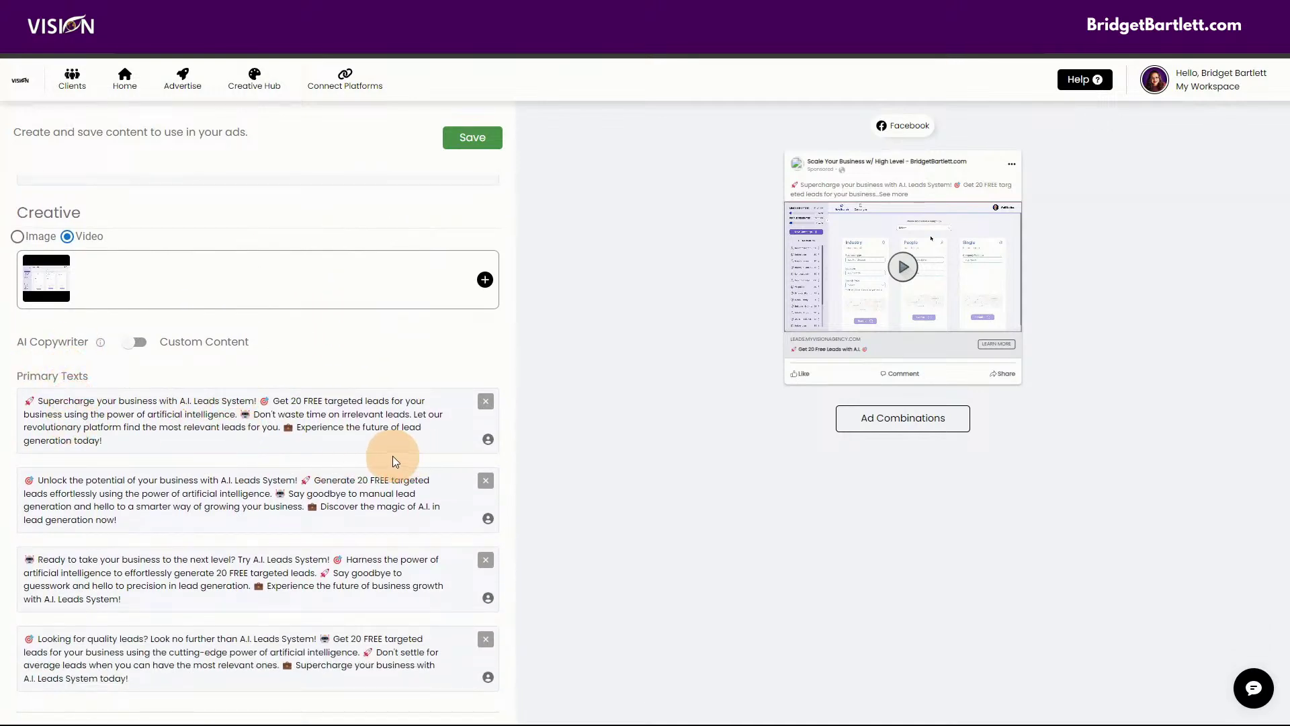
{"action": "scroll", "coordinate": [352, 442], "scroll_direction": "down", "scroll_amount": 1}
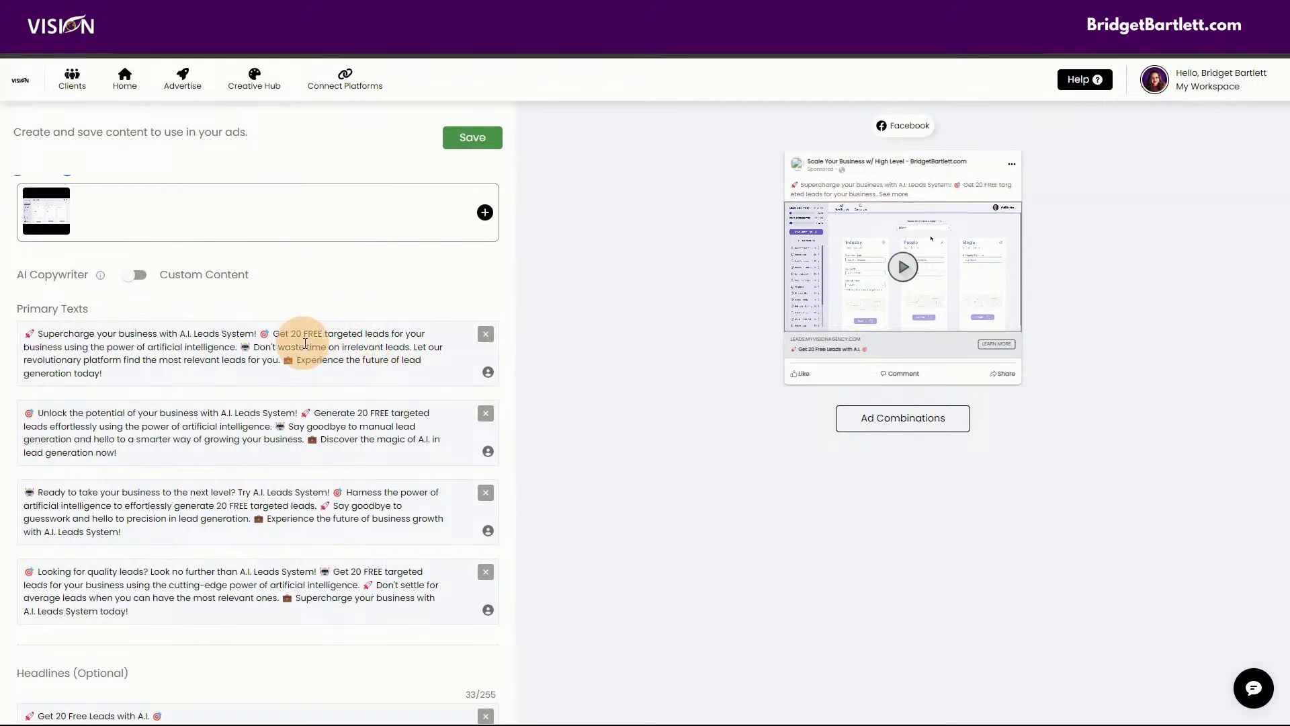
{"action": "scroll", "coordinate": [350, 353], "scroll_direction": "down", "scroll_amount": 2}
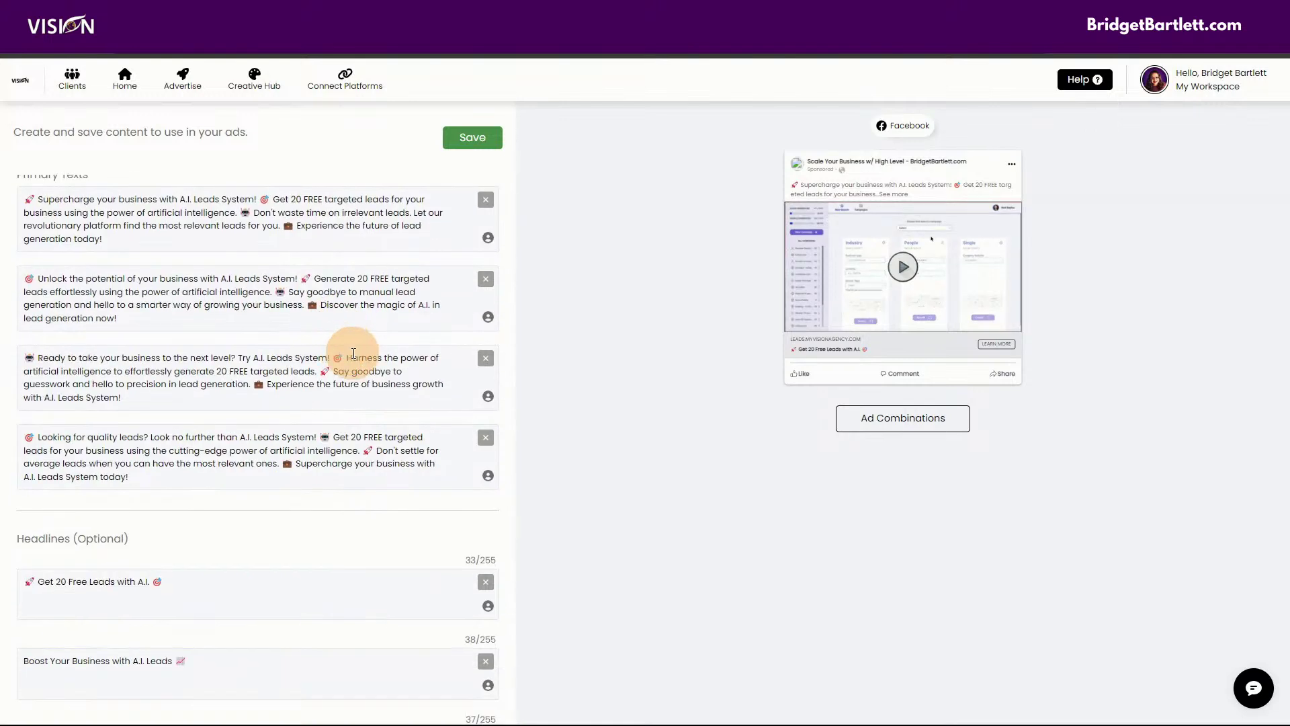
Step: Review the WLS Leads creative's headlines and the available call-to-action options
{"action": "scroll", "coordinate": [353, 354], "scroll_direction": "down", "scroll_amount": 3}
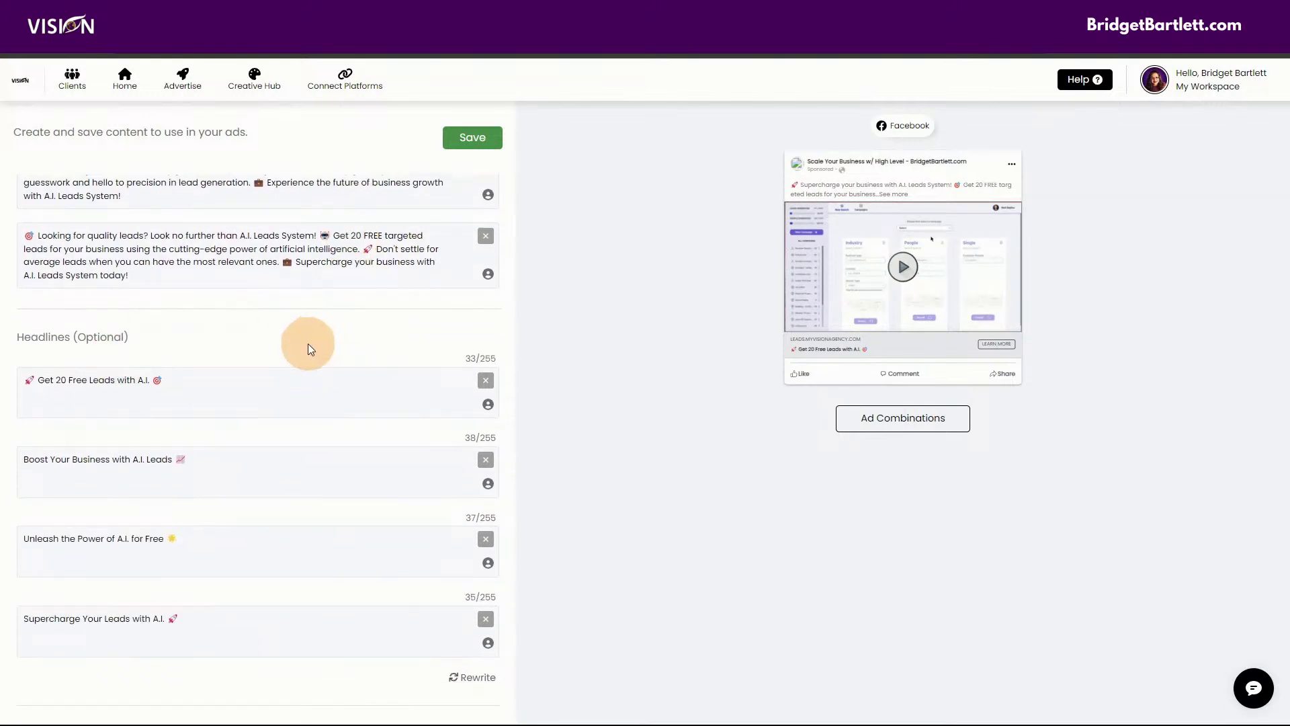
{"action": "scroll", "coordinate": [306, 346], "scroll_direction": "down", "scroll_amount": 2}
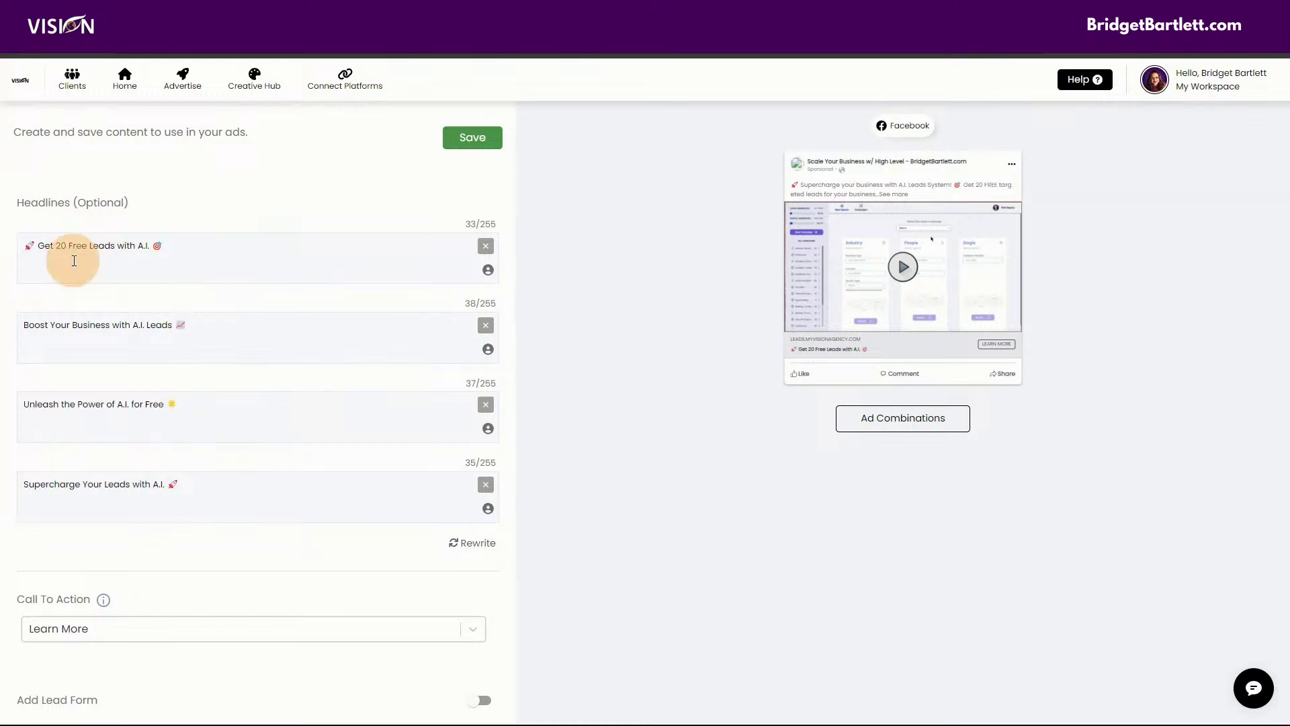
{"action": "left_click", "coordinate": [104, 246]}
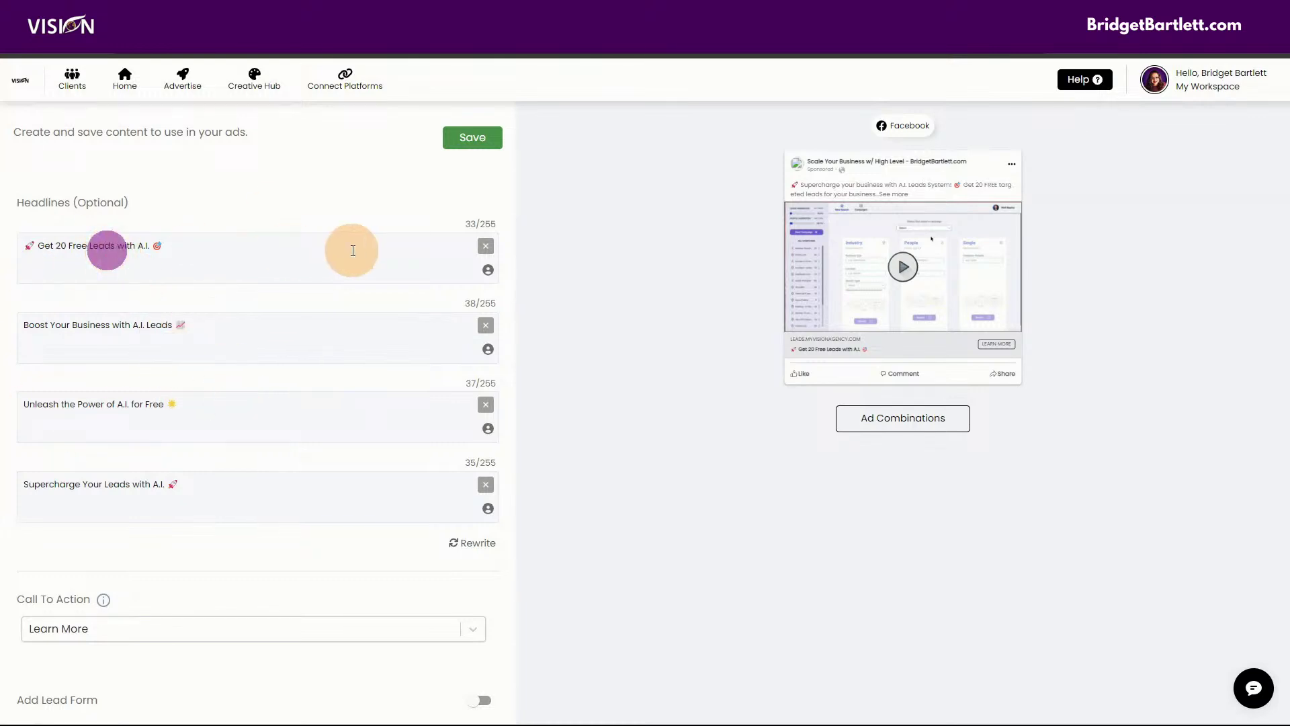
{"action": "scroll", "coordinate": [328, 413], "scroll_direction": "down", "scroll_amount": 1}
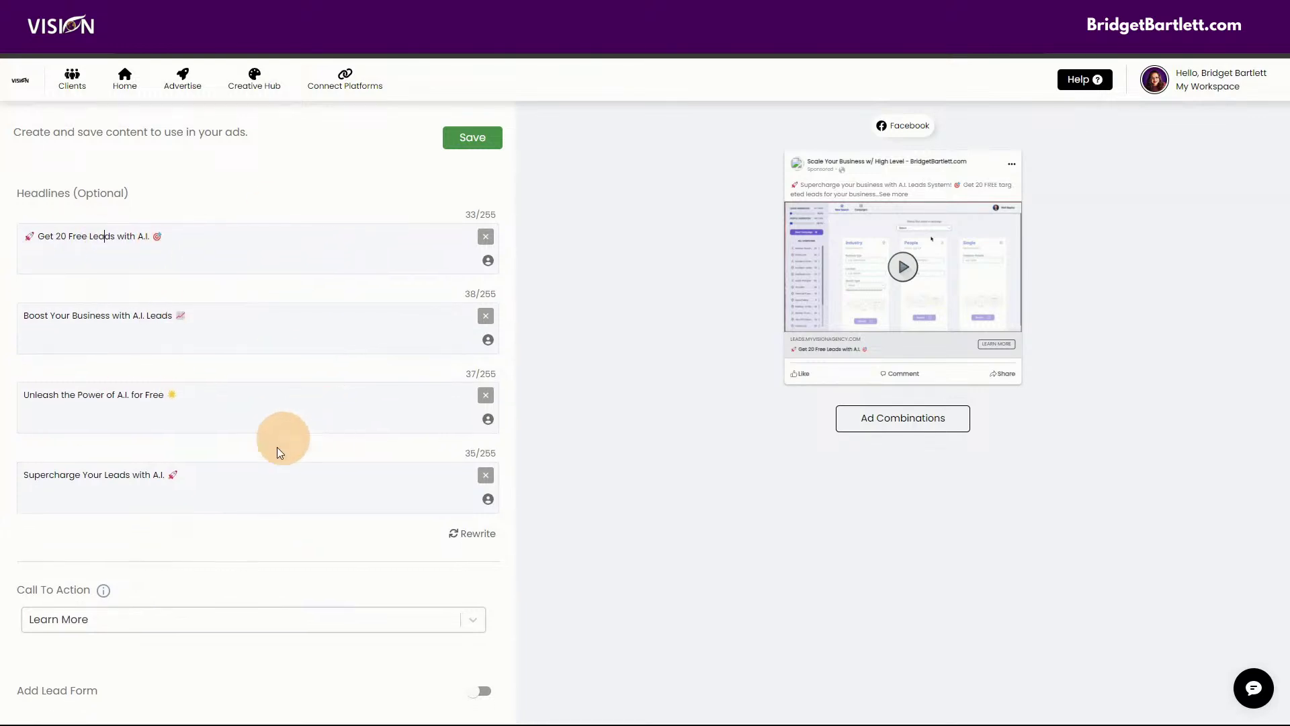
{"action": "left_click", "coordinate": [135, 620]}
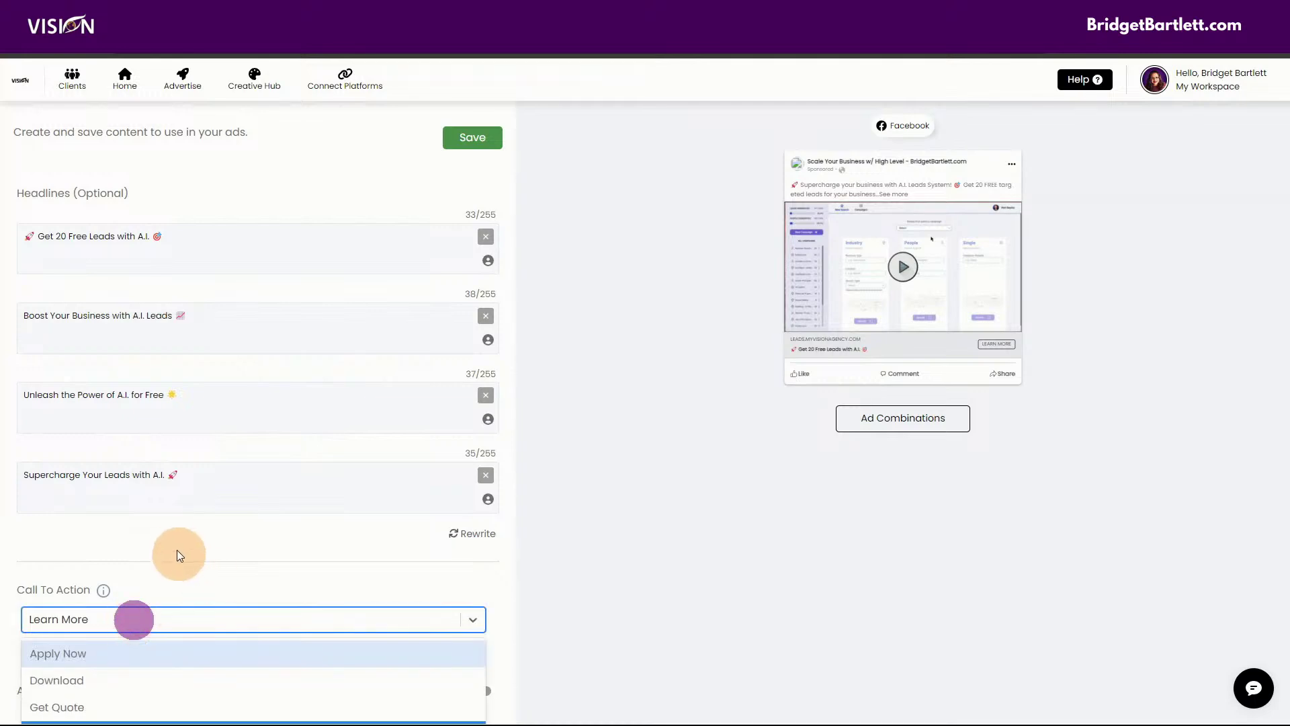
{"action": "scroll", "coordinate": [272, 493], "scroll_direction": "down", "scroll_amount": 1}
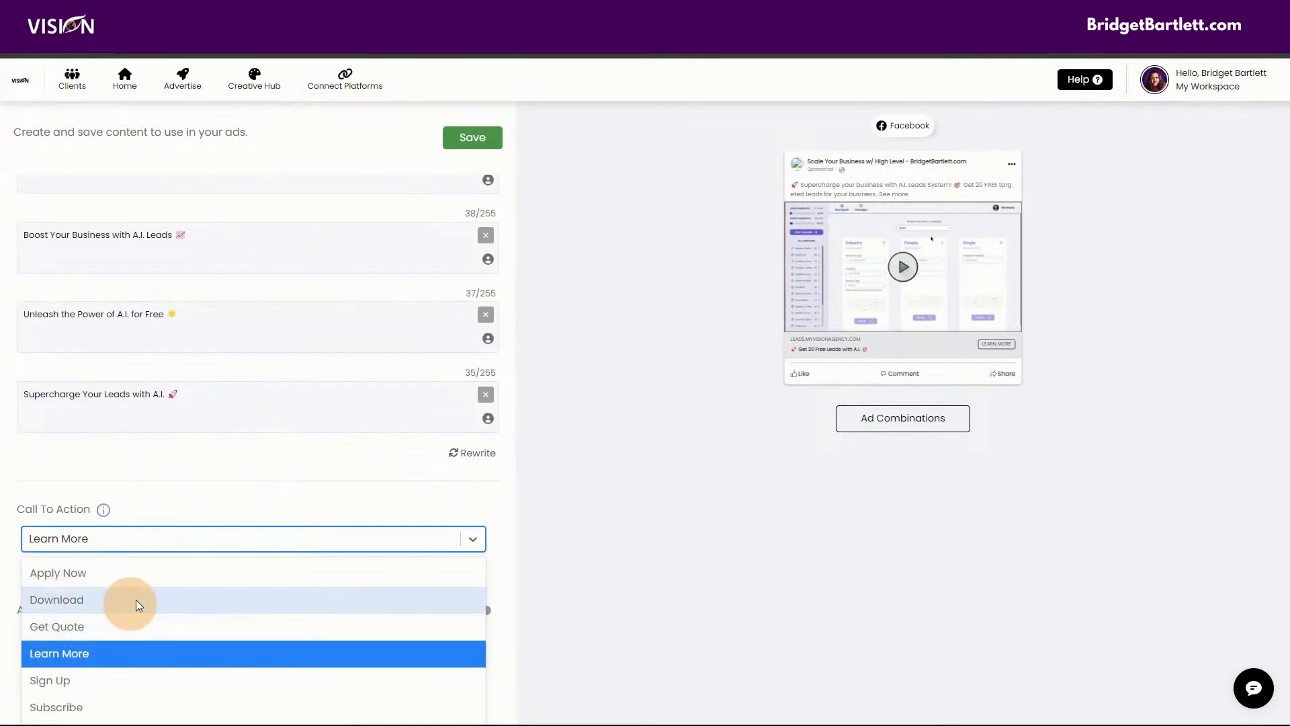
{"action": "left_click", "coordinate": [224, 475]}
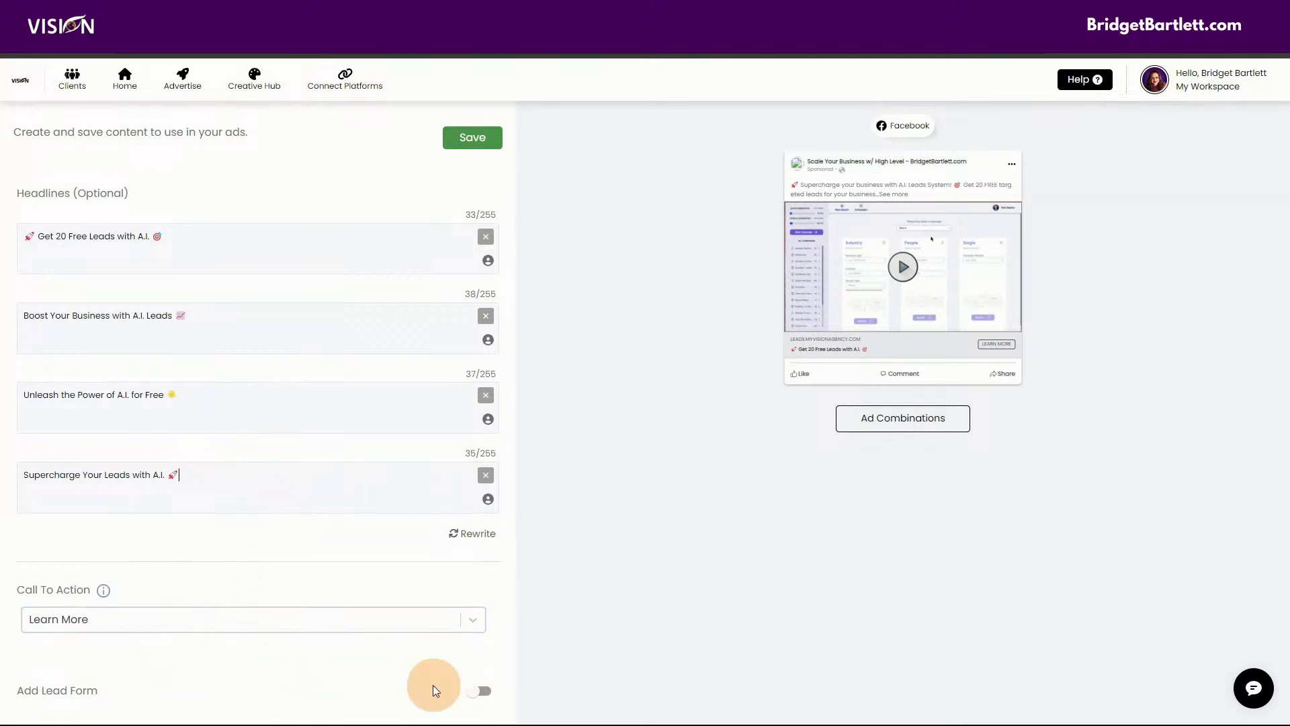
Step: Turn on the lead form for the creative to view its creation and import options, and turn it back off
{"action": "left_click", "coordinate": [480, 690]}
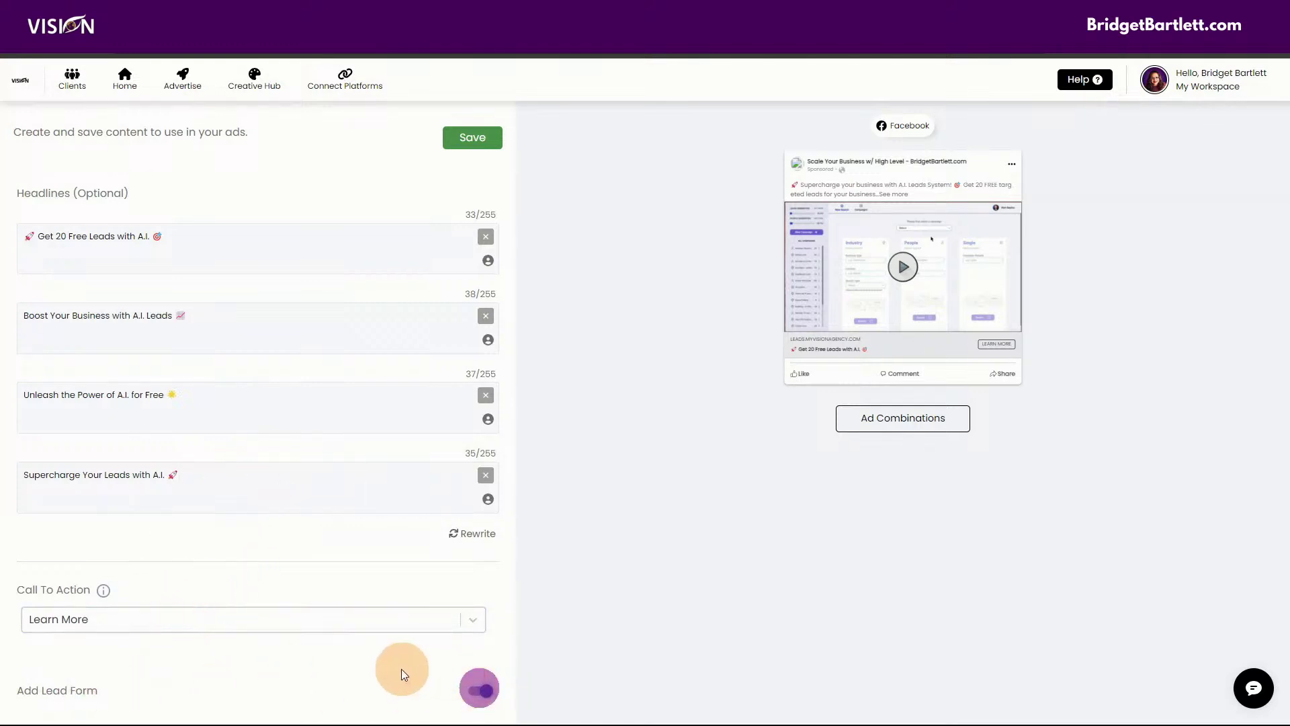
{"action": "scroll", "coordinate": [389, 653], "scroll_direction": "down", "scroll_amount": 2}
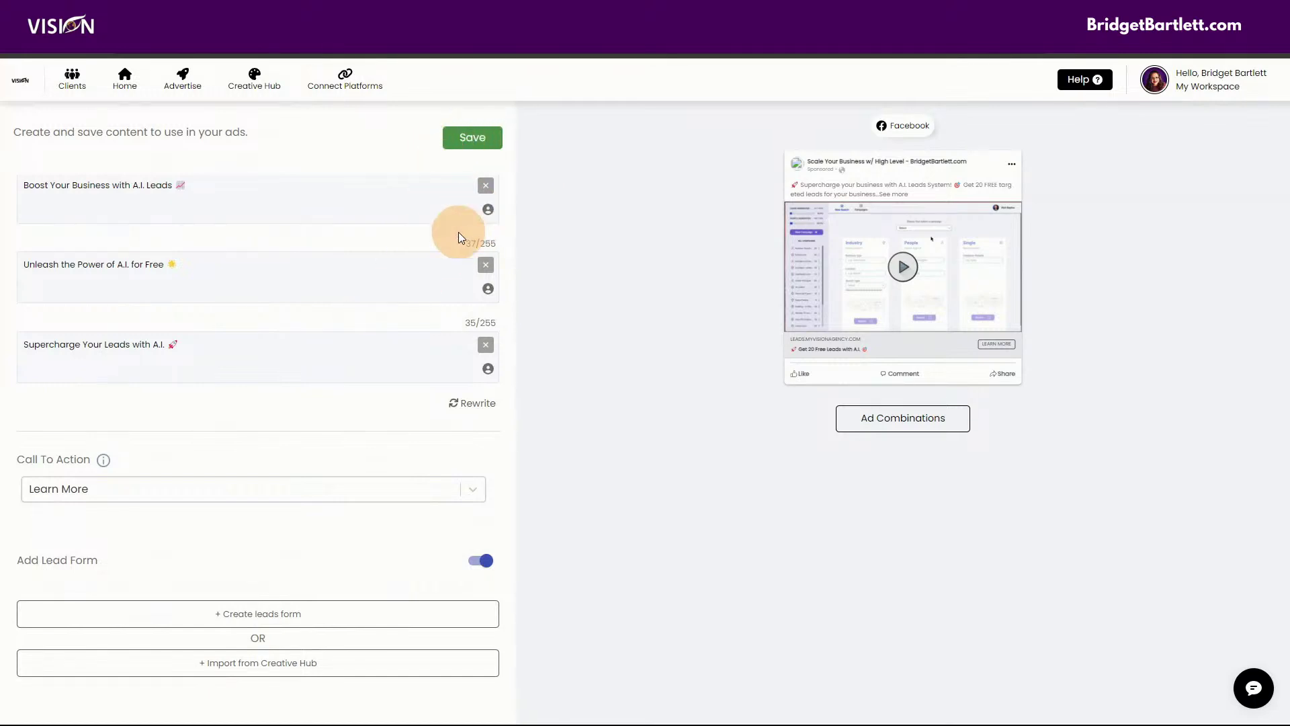
{"action": "left_click", "coordinate": [482, 560]}
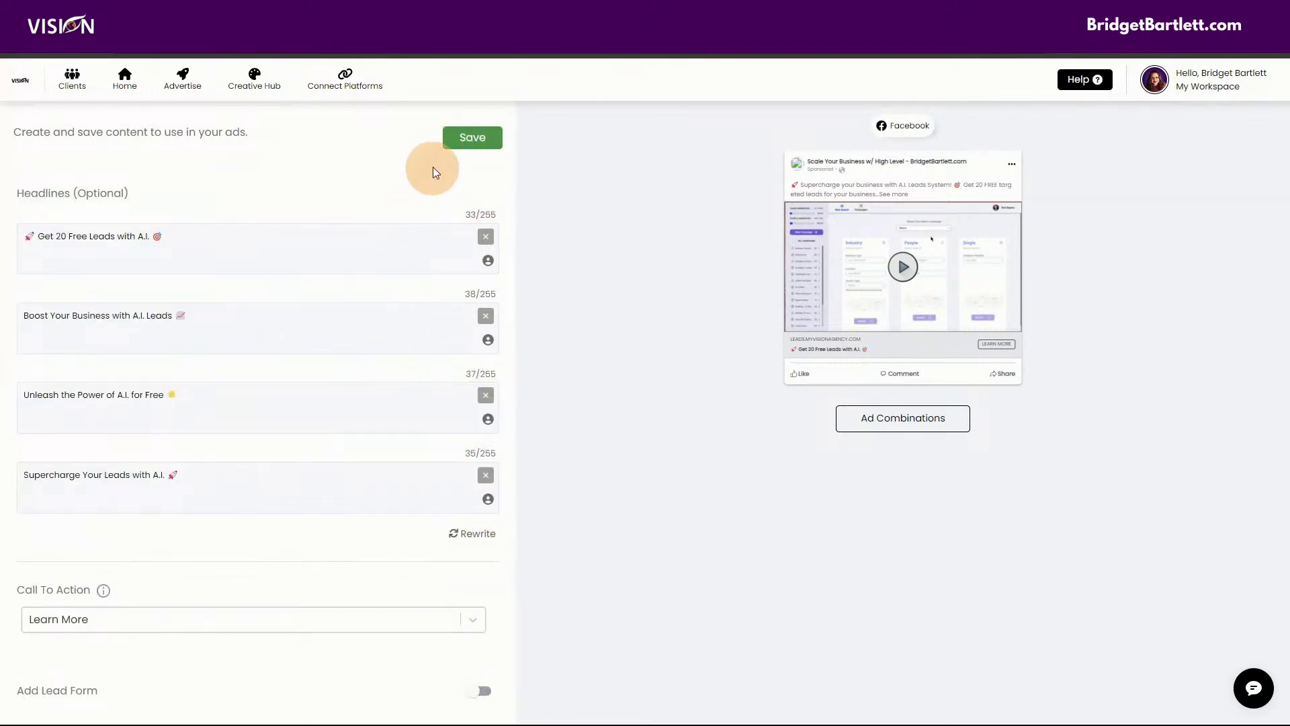
Step: Save the WLS Leads creative and look through the Creative Hub library
{"action": "left_click", "coordinate": [474, 139]}
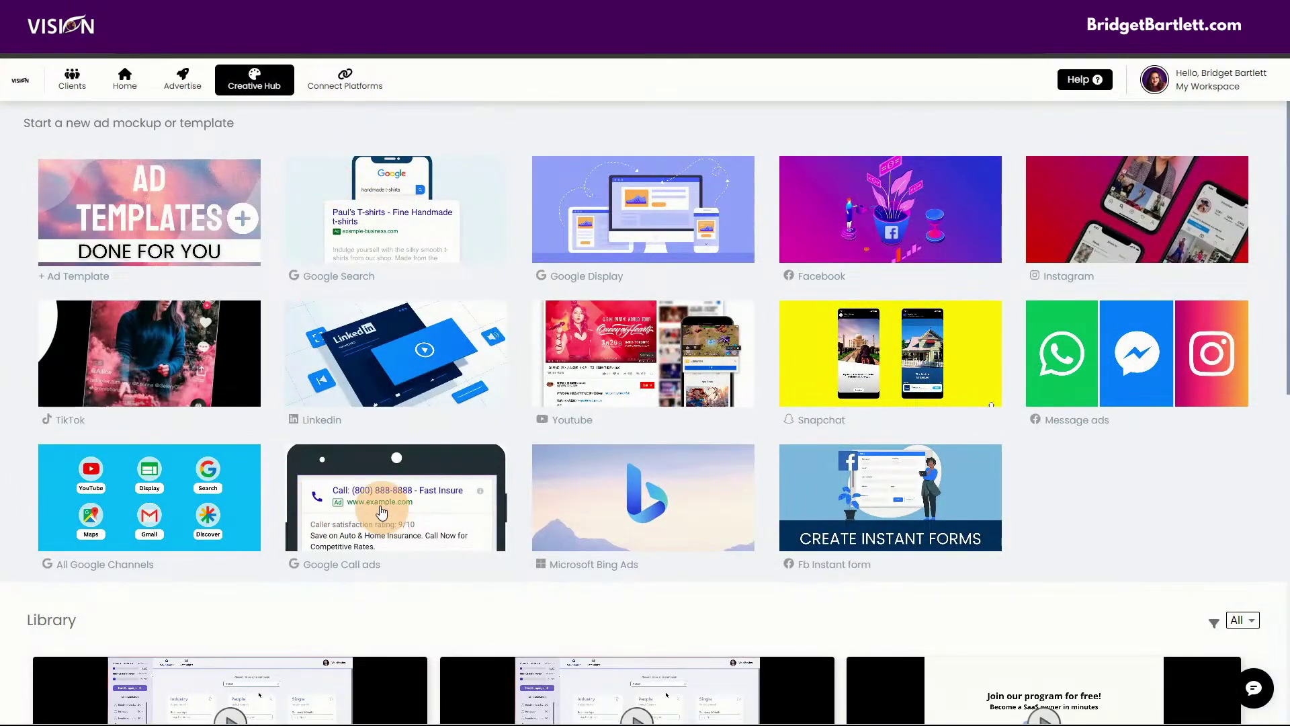
{"action": "scroll", "coordinate": [586, 490], "scroll_direction": "down", "scroll_amount": 5}
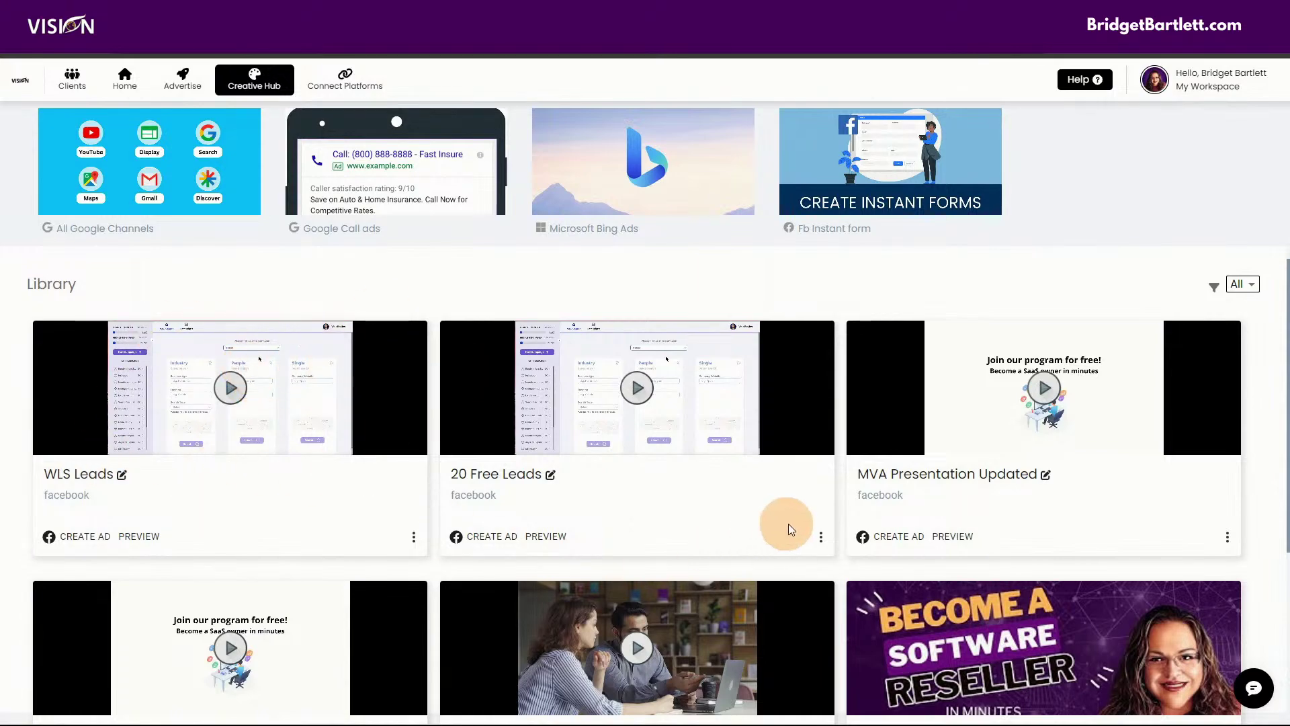
{"action": "scroll", "coordinate": [913, 628], "scroll_direction": "down", "scroll_amount": 5}
{"action": "scroll", "coordinate": [481, 651], "scroll_direction": "up", "scroll_amount": 7}
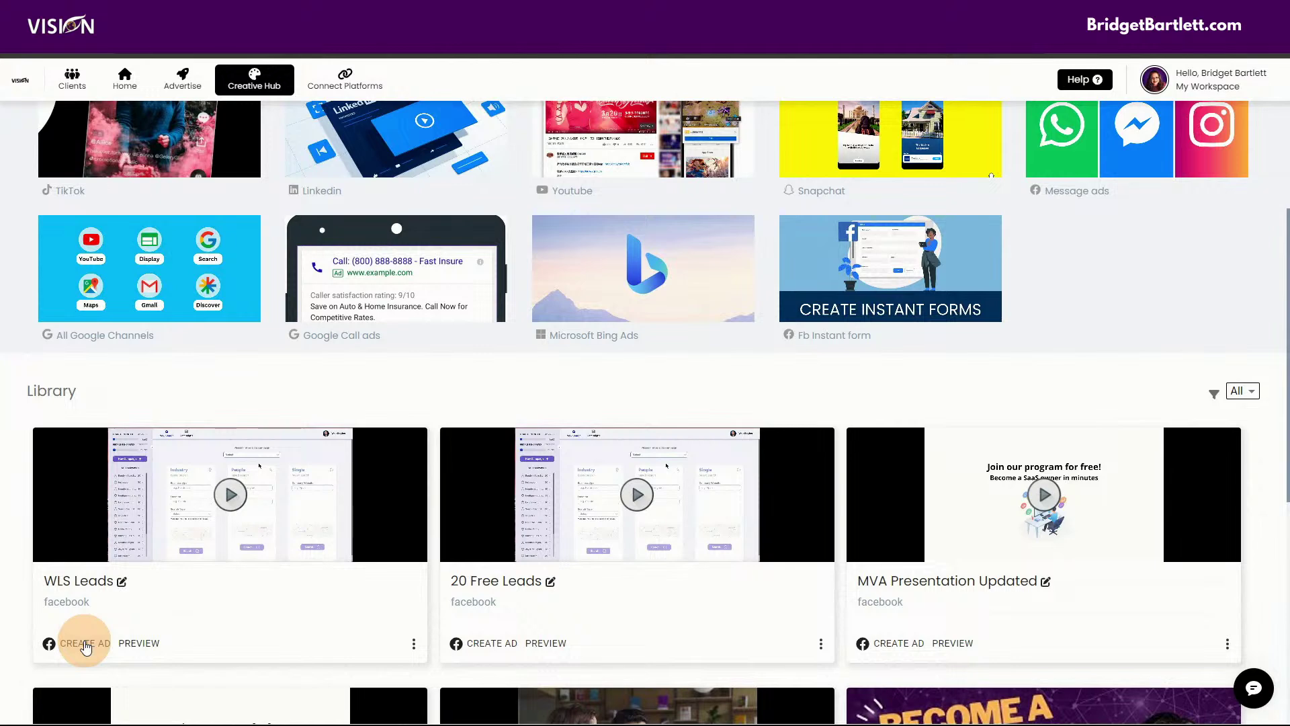
Step: Show the sharing and editing options of the WLS Leads creative and start a Facebook ad from it
{"action": "left_click", "coordinate": [412, 643]}
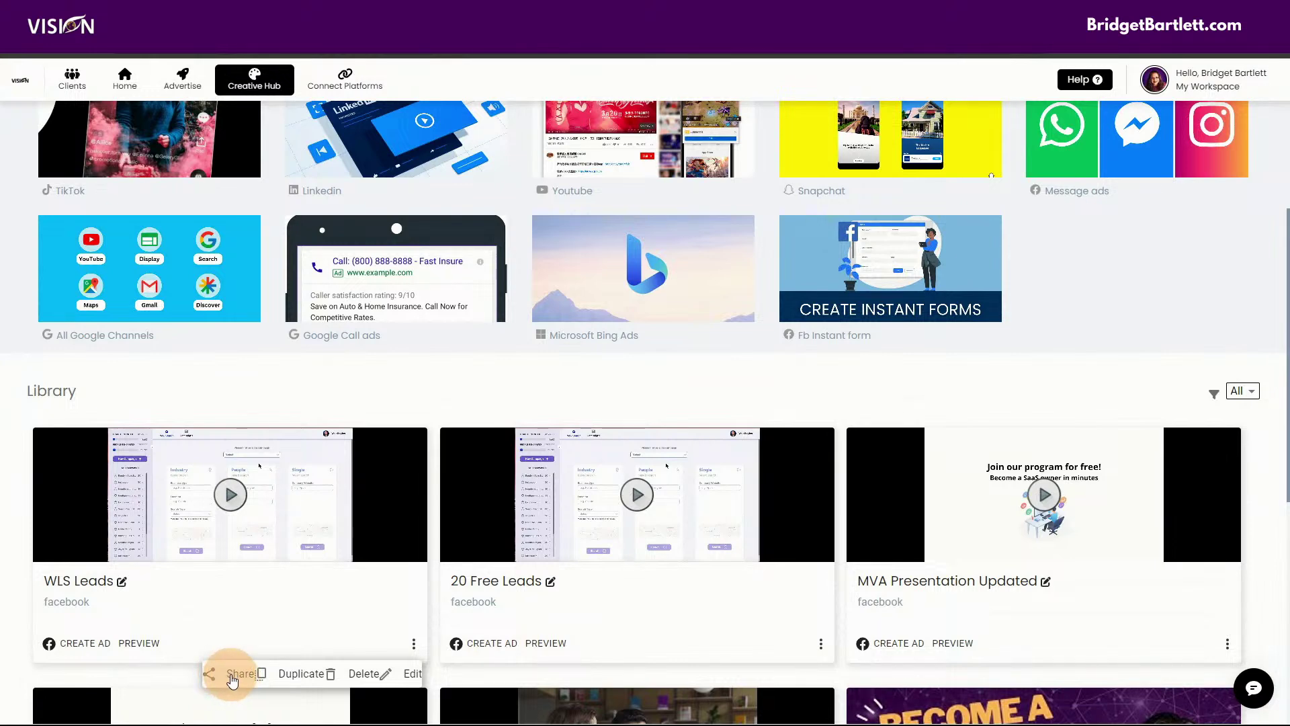
{"action": "left_click", "coordinate": [71, 82]}
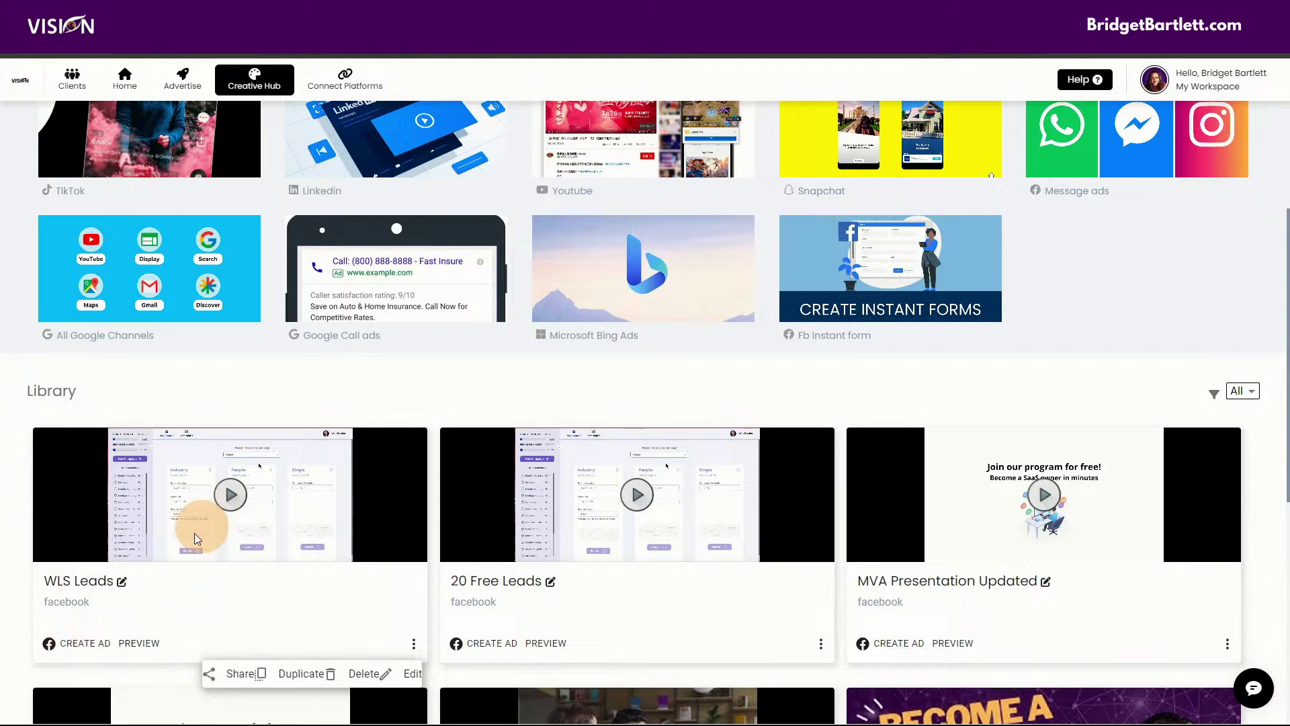
{"action": "left_click", "coordinate": [155, 586]}
{"action": "left_click", "coordinate": [71, 643]}
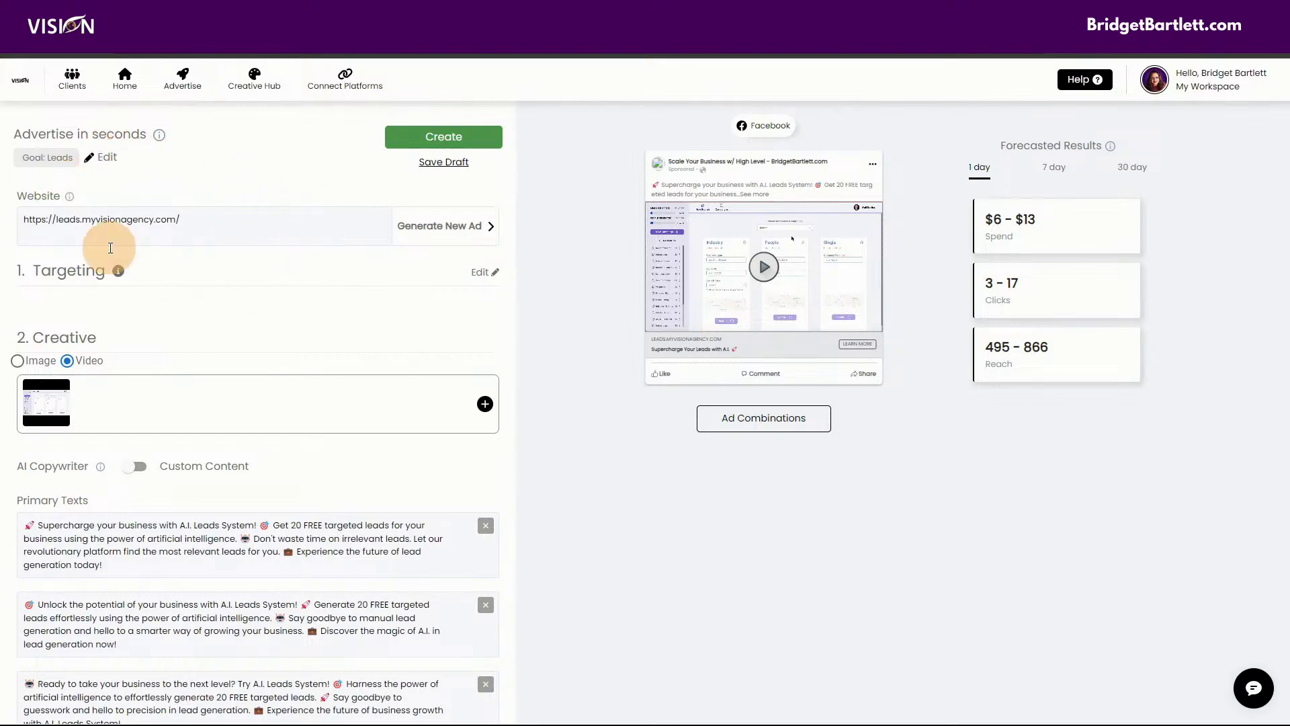
Step: Open the ad's objective choices and examine the Facebook pixels and conversion goals offered for Conversions
{"action": "left_click", "coordinate": [111, 159]}
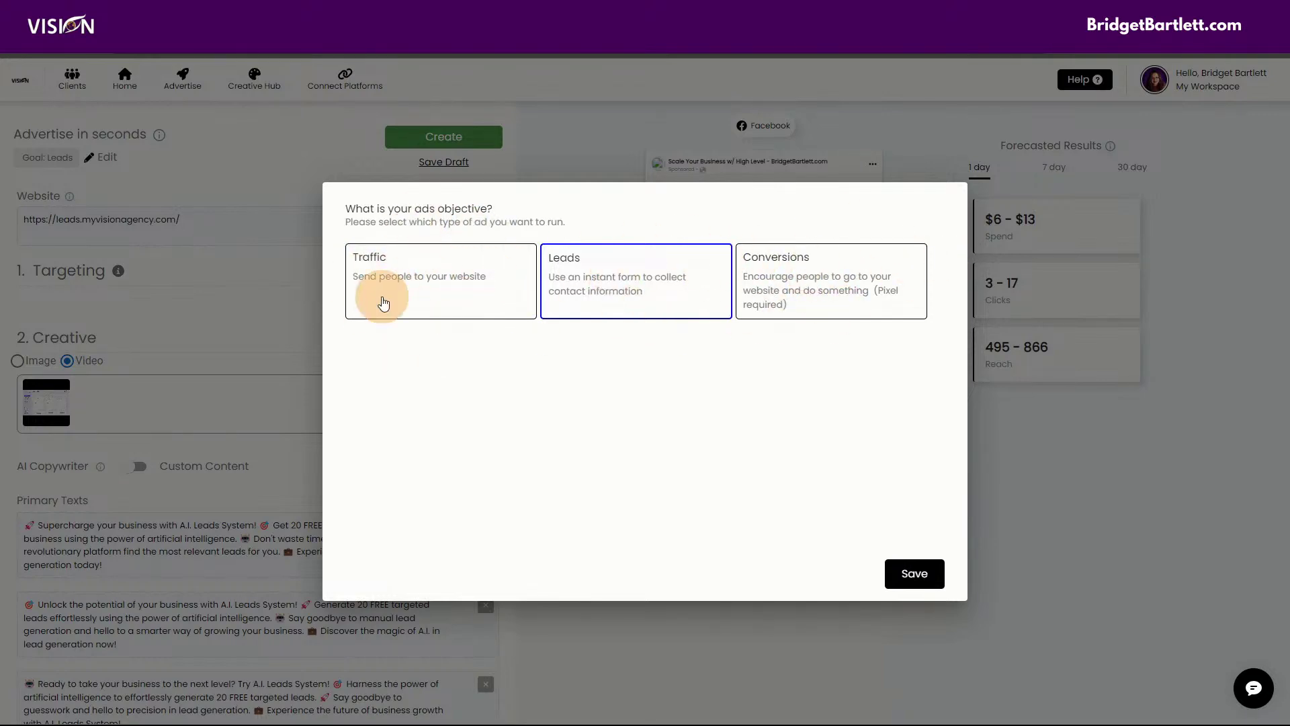
{"action": "left_click", "coordinate": [441, 307]}
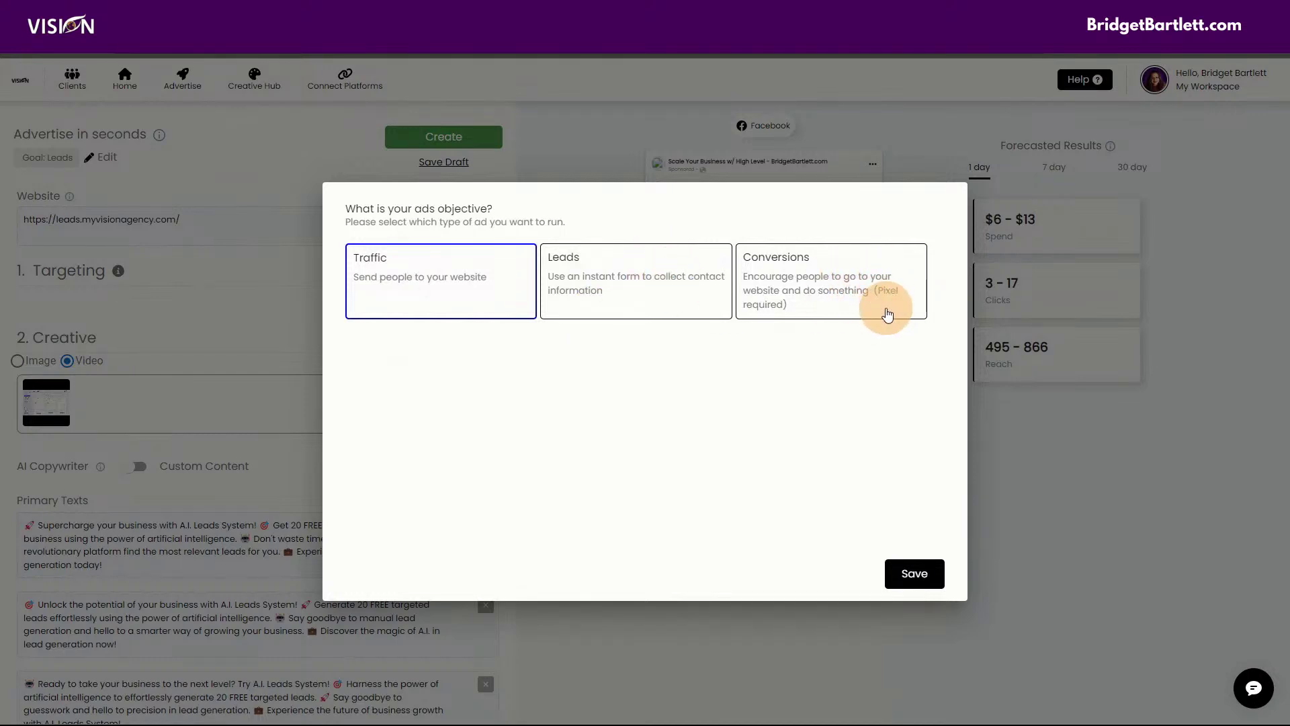
{"action": "left_click", "coordinate": [818, 279]}
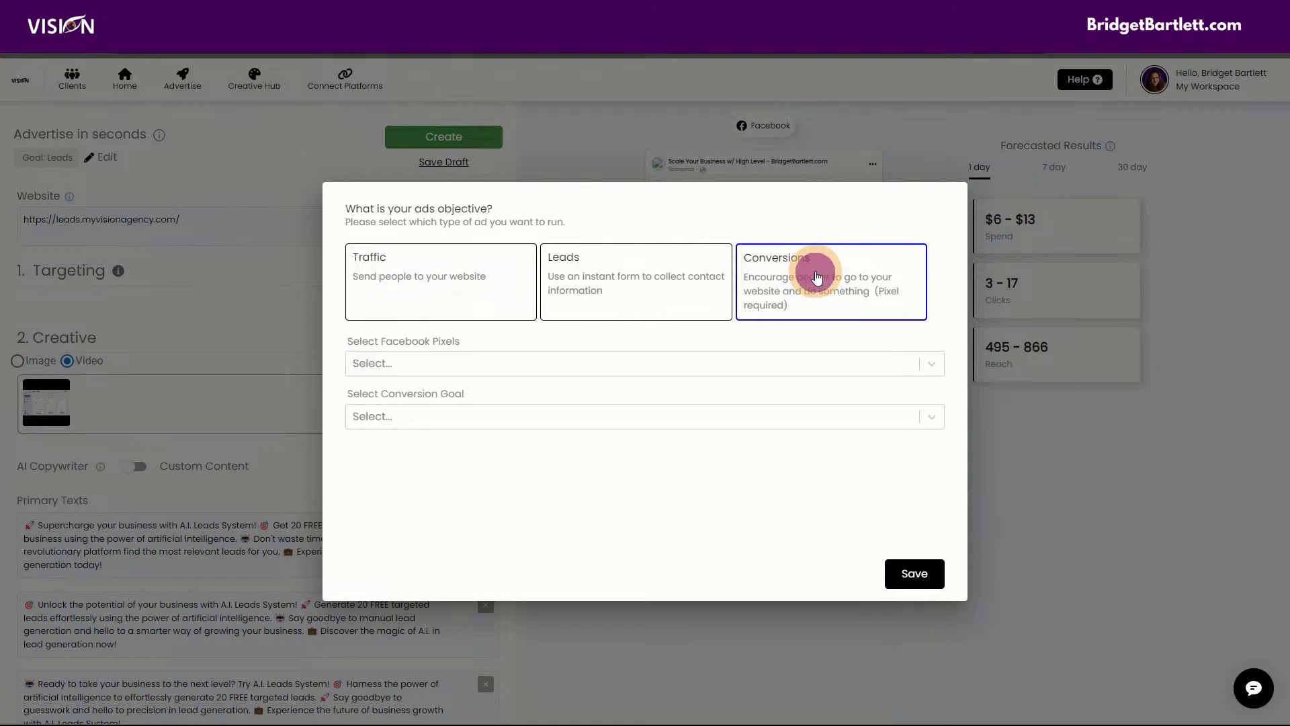
{"action": "left_click", "coordinate": [404, 365]}
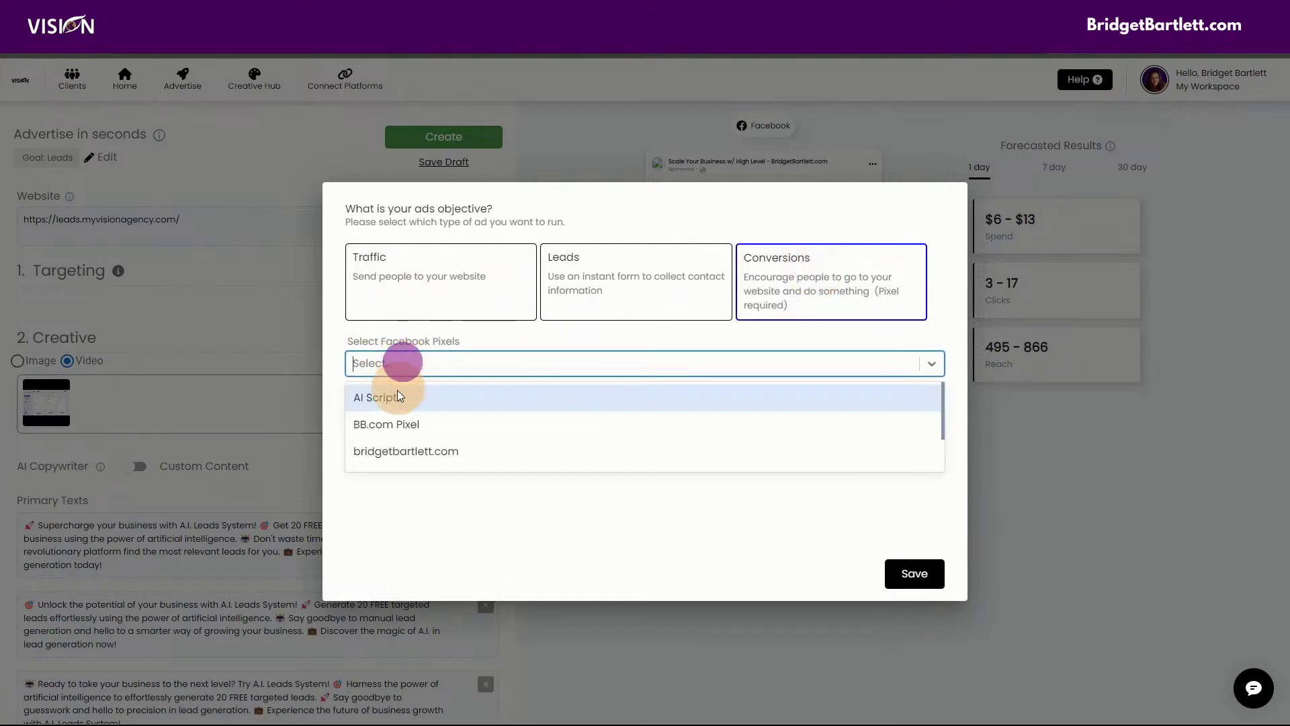
{"action": "scroll", "coordinate": [511, 445], "scroll_direction": "down", "scroll_amount": 2}
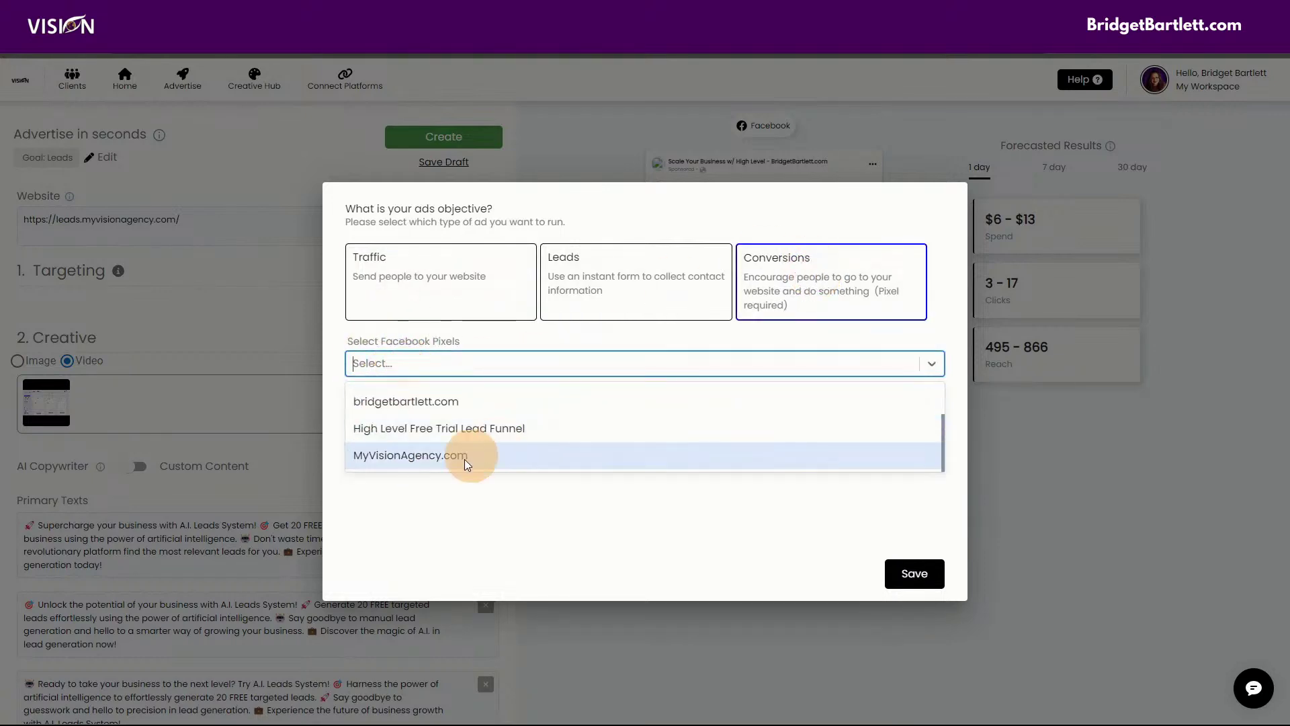
{"action": "scroll", "coordinate": [430, 436], "scroll_direction": "up", "scroll_amount": 2}
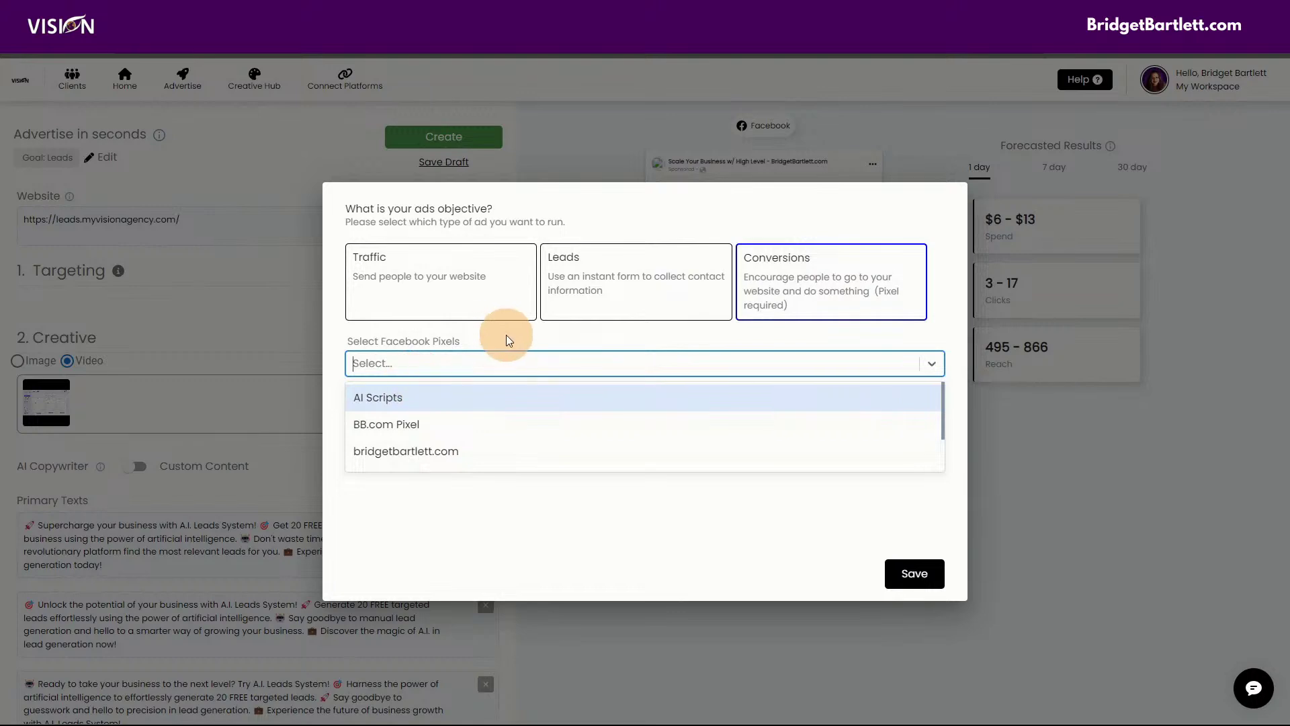
{"action": "left_click", "coordinate": [423, 337]}
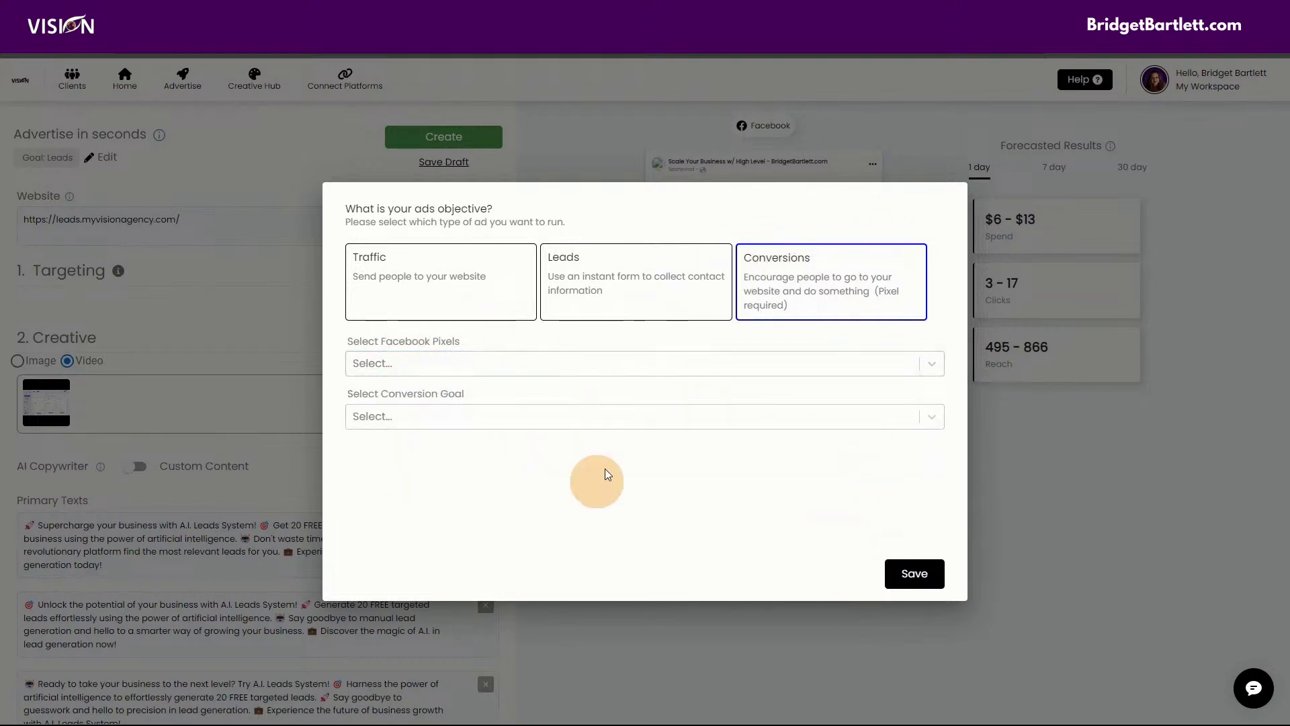
{"action": "left_click", "coordinate": [453, 413]}
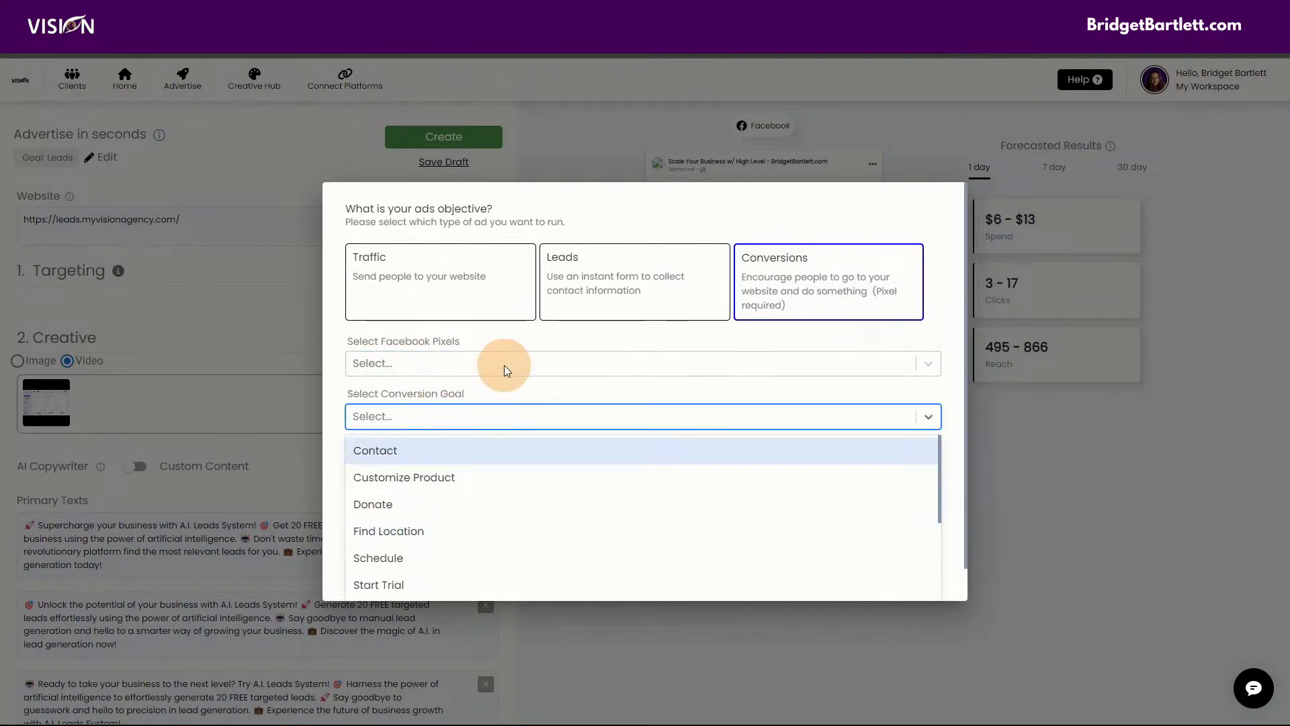
{"action": "left_click", "coordinate": [507, 334]}
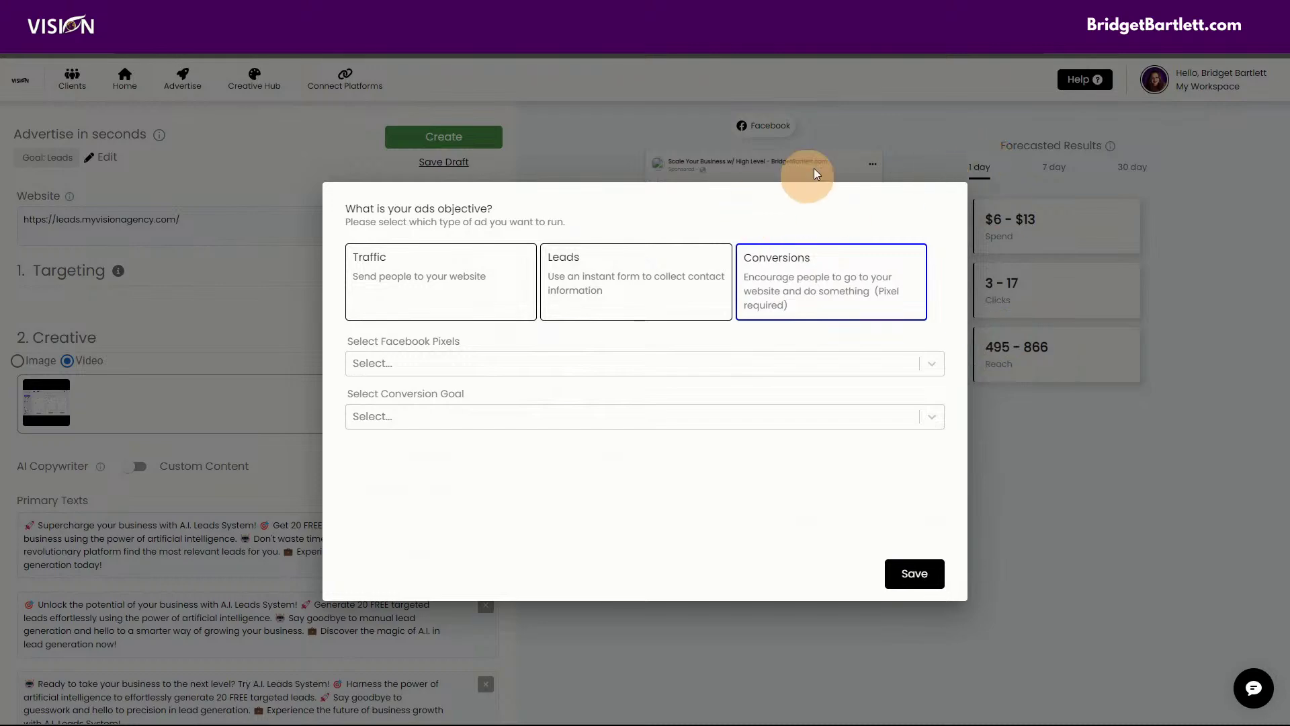
Step: Set the ad's objective to Traffic and save it
{"action": "left_click", "coordinate": [414, 264]}
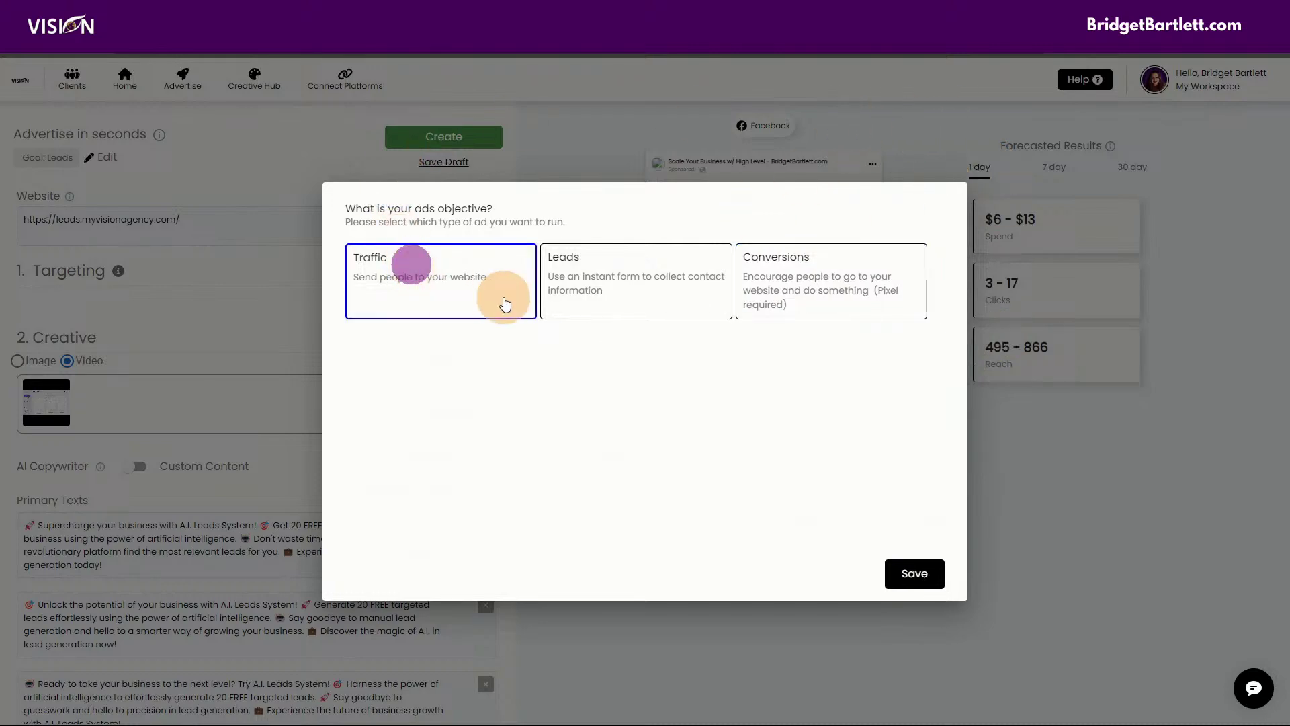
{"action": "left_click", "coordinate": [908, 573]}
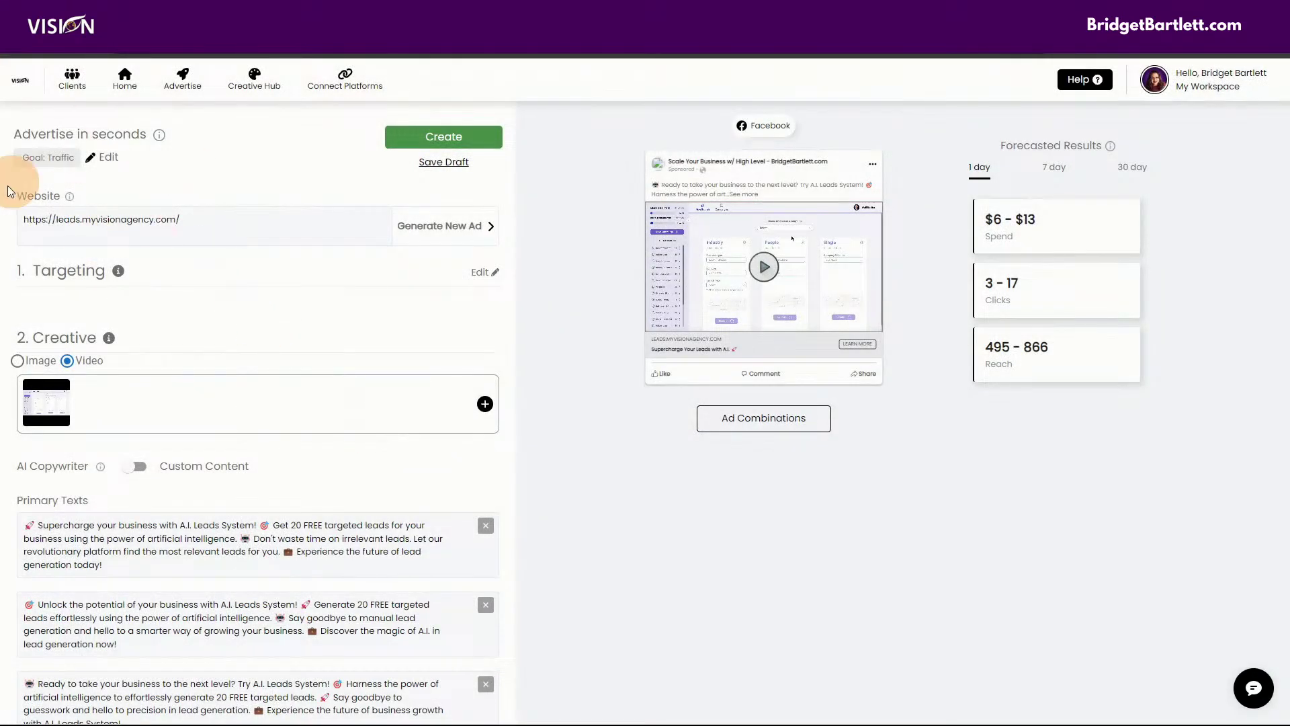
Step: Open the ad's targeting settings and look at the existing retargeting audience lists
{"action": "left_click", "coordinate": [484, 273]}
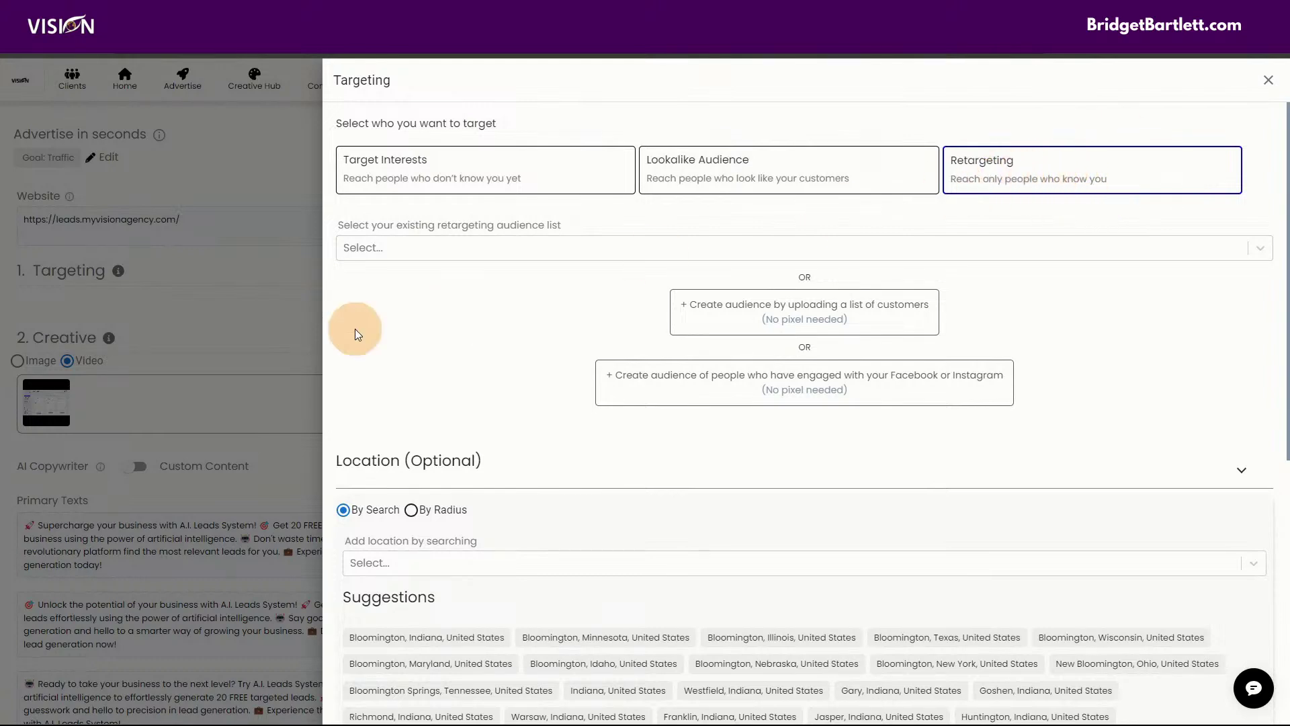
{"action": "left_click", "coordinate": [379, 248]}
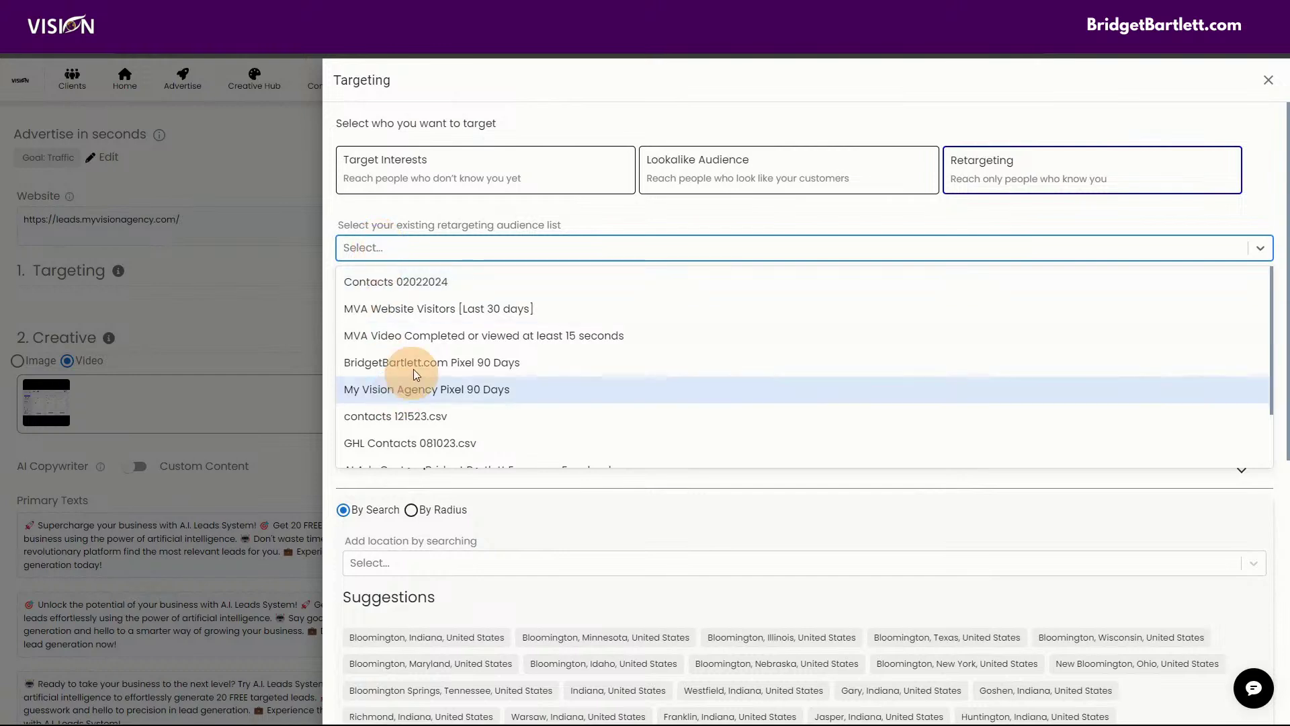
{"action": "left_click", "coordinate": [535, 222]}
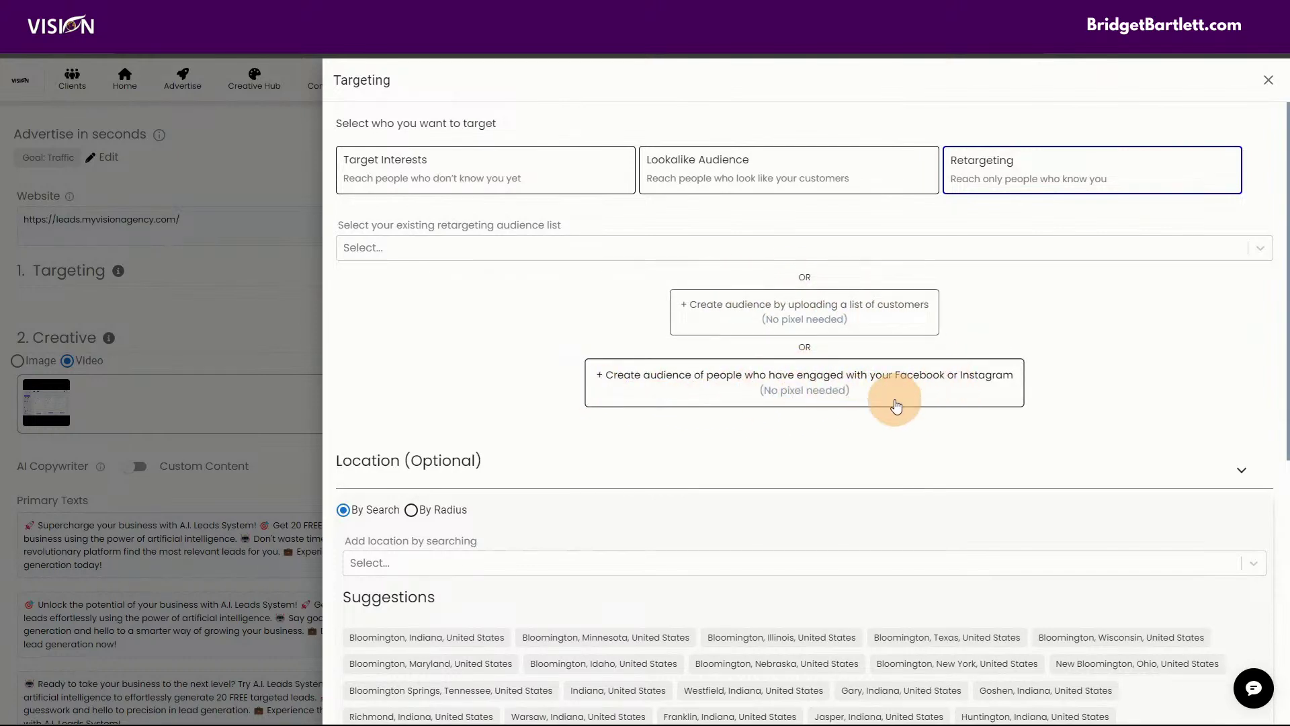
Step: Review the location targeting and manual placement options, switch back to auto placements and return to the audience choices
{"action": "scroll", "coordinate": [668, 400], "scroll_direction": "down", "scroll_amount": 1}
{"action": "scroll", "coordinate": [667, 400], "scroll_direction": "down", "scroll_amount": 1}
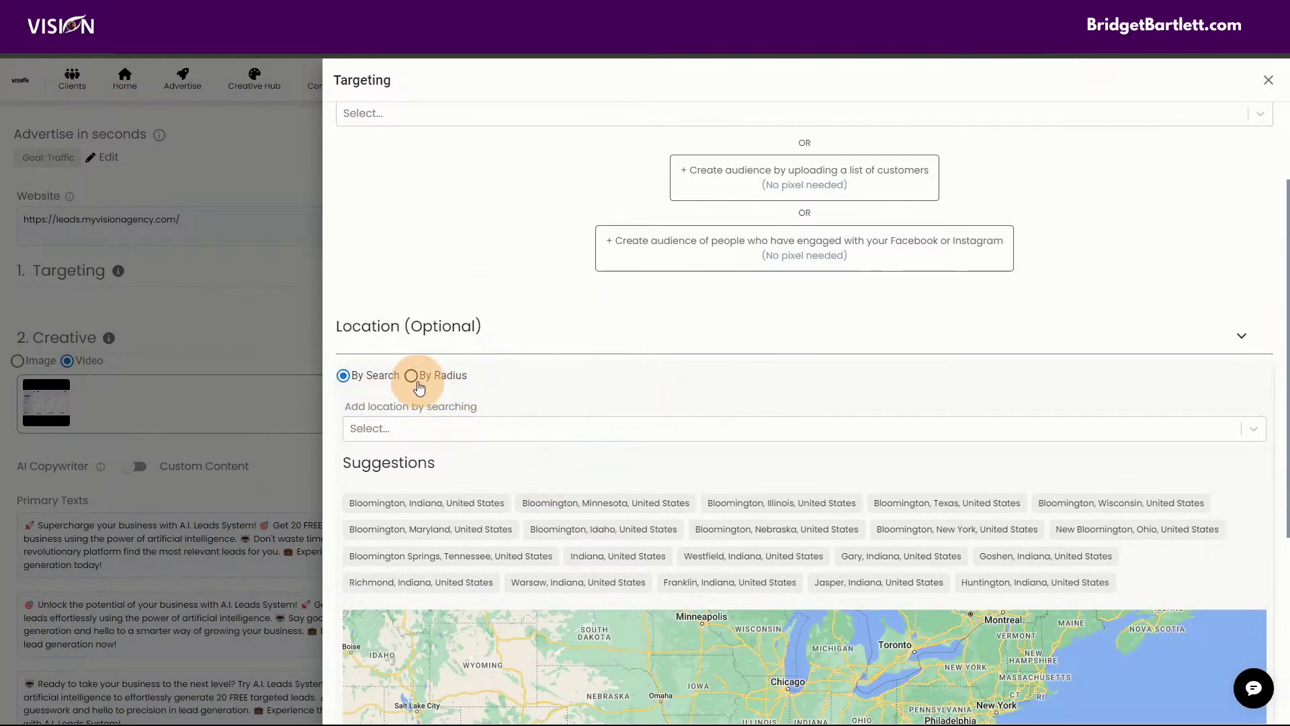
{"action": "scroll", "coordinate": [980, 351], "scroll_direction": "down", "scroll_amount": 5}
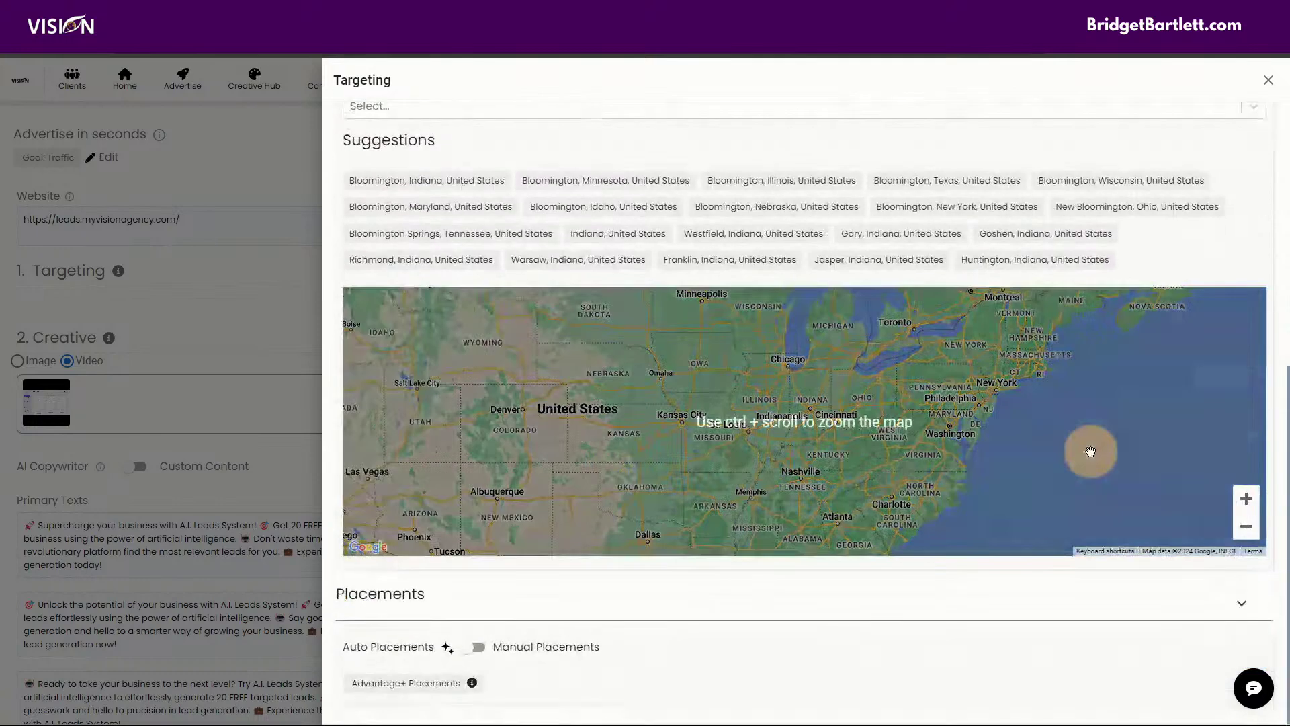
{"action": "left_click", "coordinate": [478, 649]}
{"action": "scroll", "coordinate": [712, 619], "scroll_direction": "down", "scroll_amount": 3}
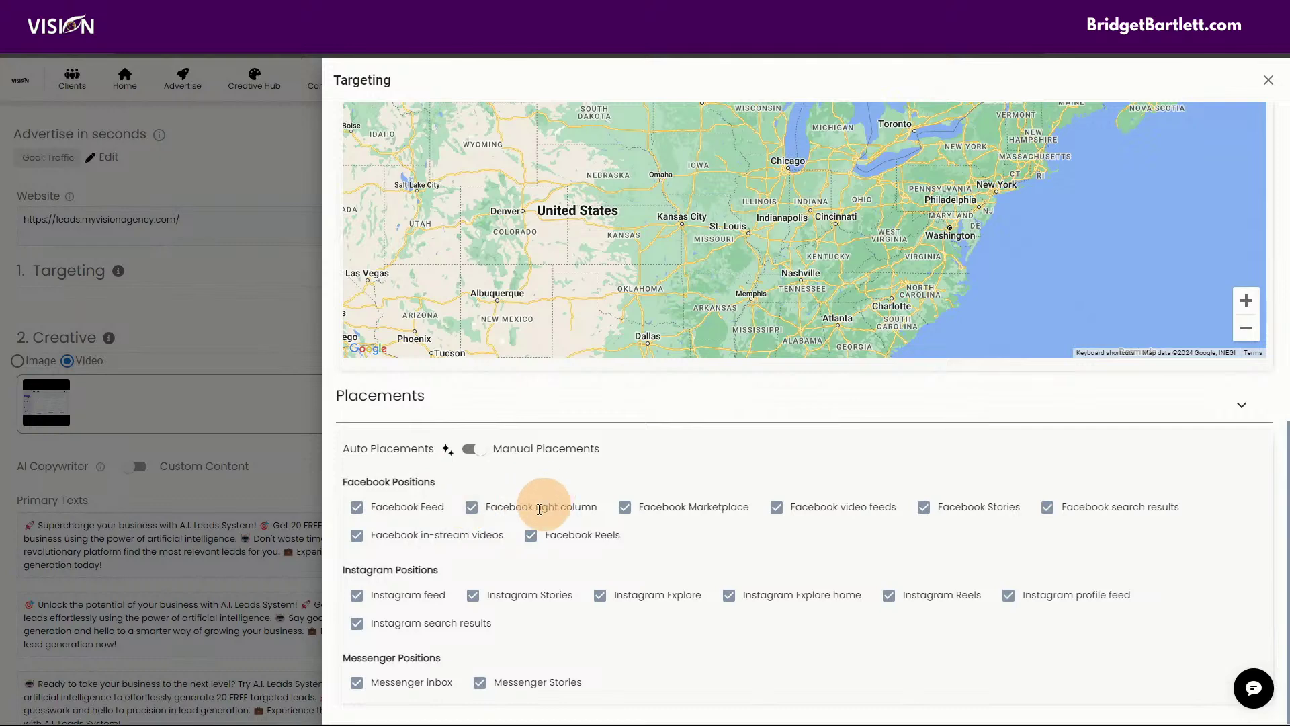
{"action": "left_click", "coordinate": [479, 450]}
{"action": "scroll", "coordinate": [959, 495], "scroll_direction": "up", "scroll_amount": 1}
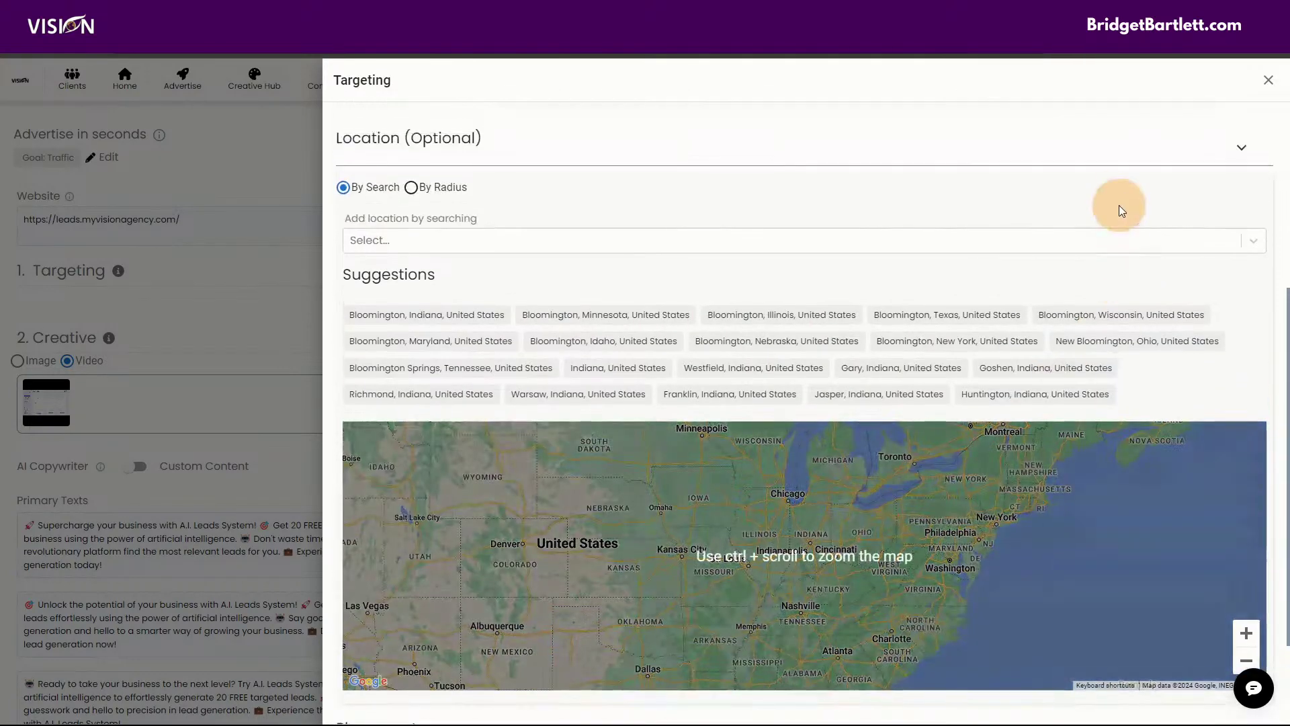
{"action": "scroll", "coordinate": [893, 467], "scroll_direction": "up", "scroll_amount": 5}
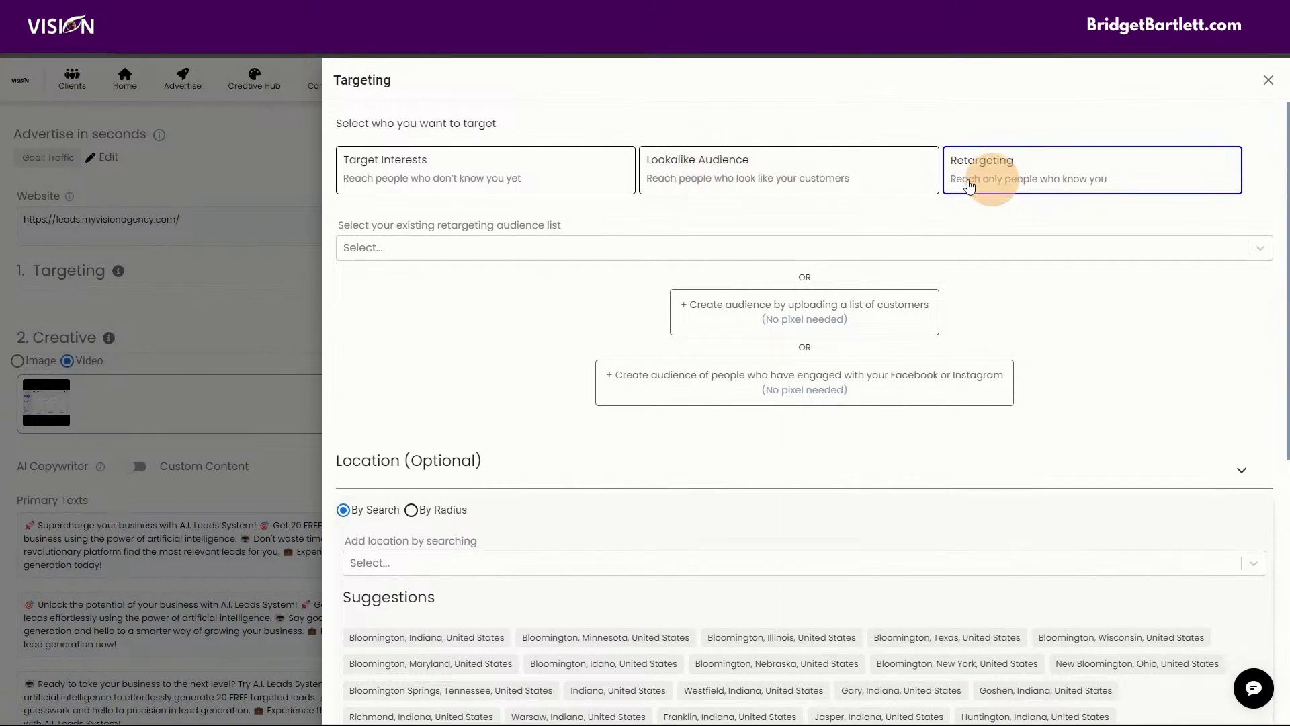
Step: Target the ad at the lookalike audience "Lookalike (US, 1%) - Updated 02022024" and close the targeting settings
{"action": "left_click", "coordinate": [746, 165]}
{"action": "left_click", "coordinate": [508, 165]}
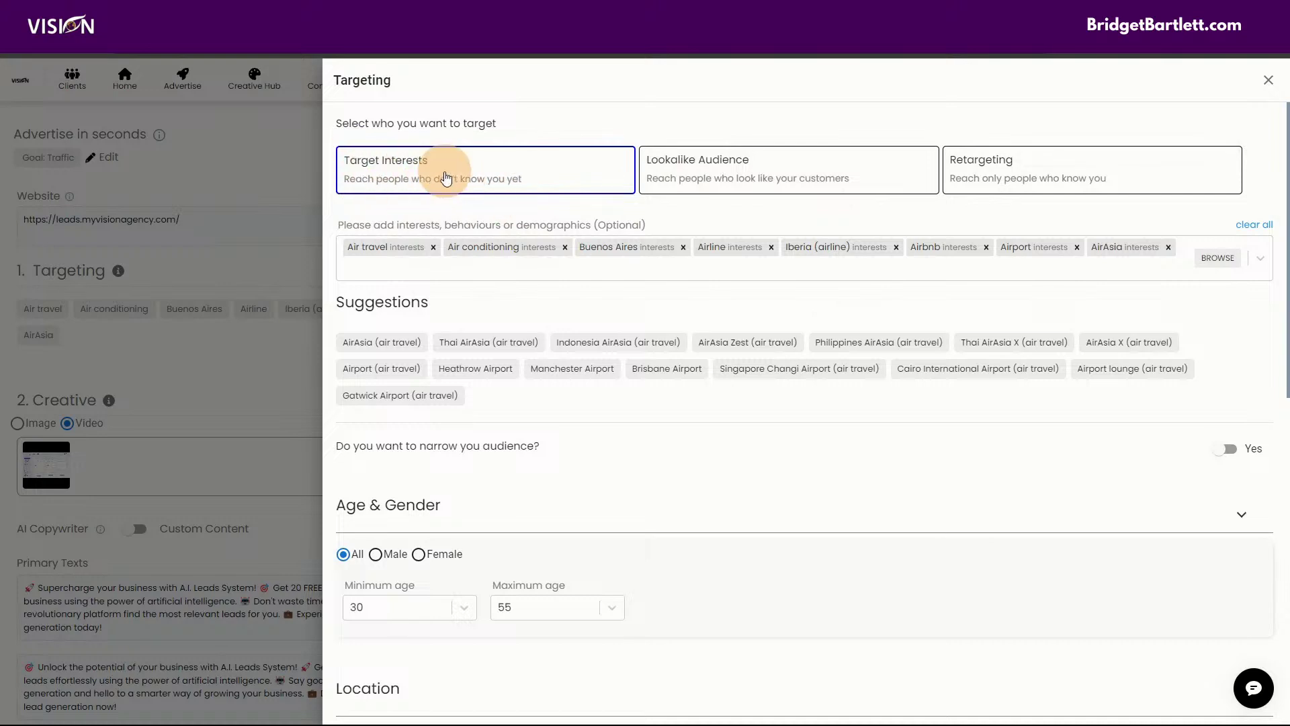
{"action": "left_click", "coordinate": [779, 178]}
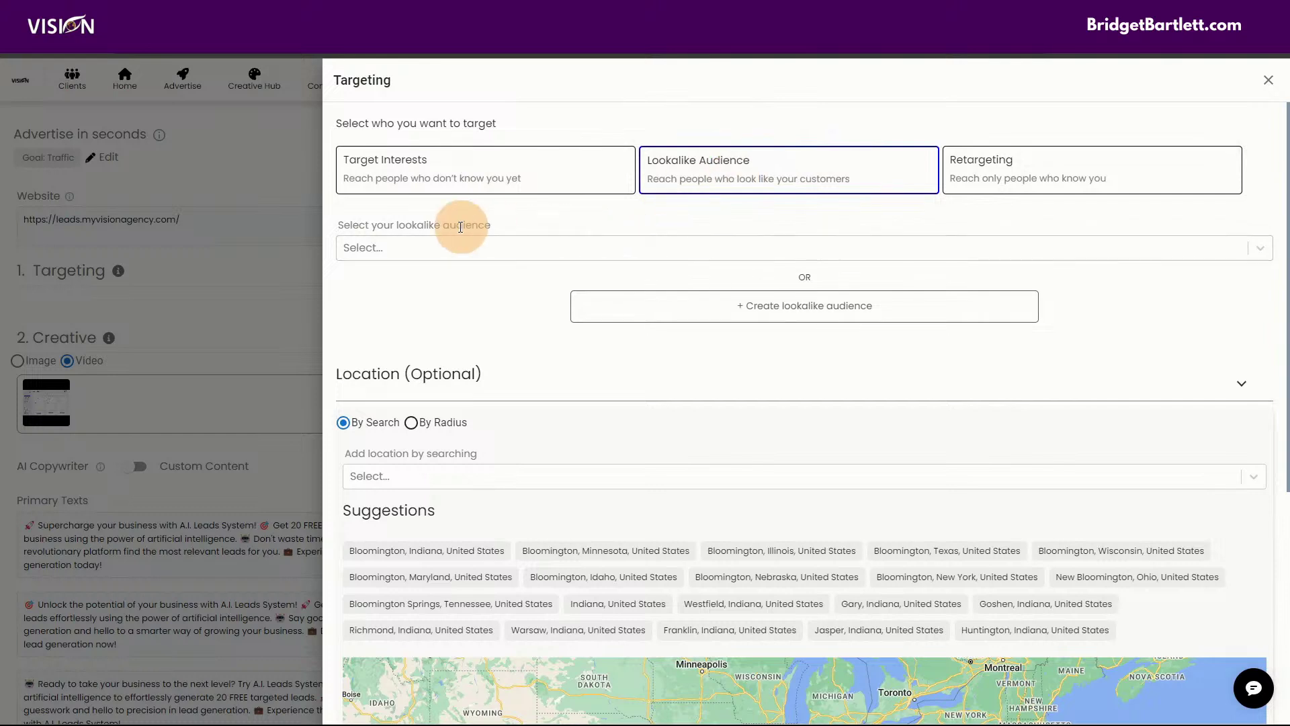
{"action": "left_click", "coordinate": [383, 253]}
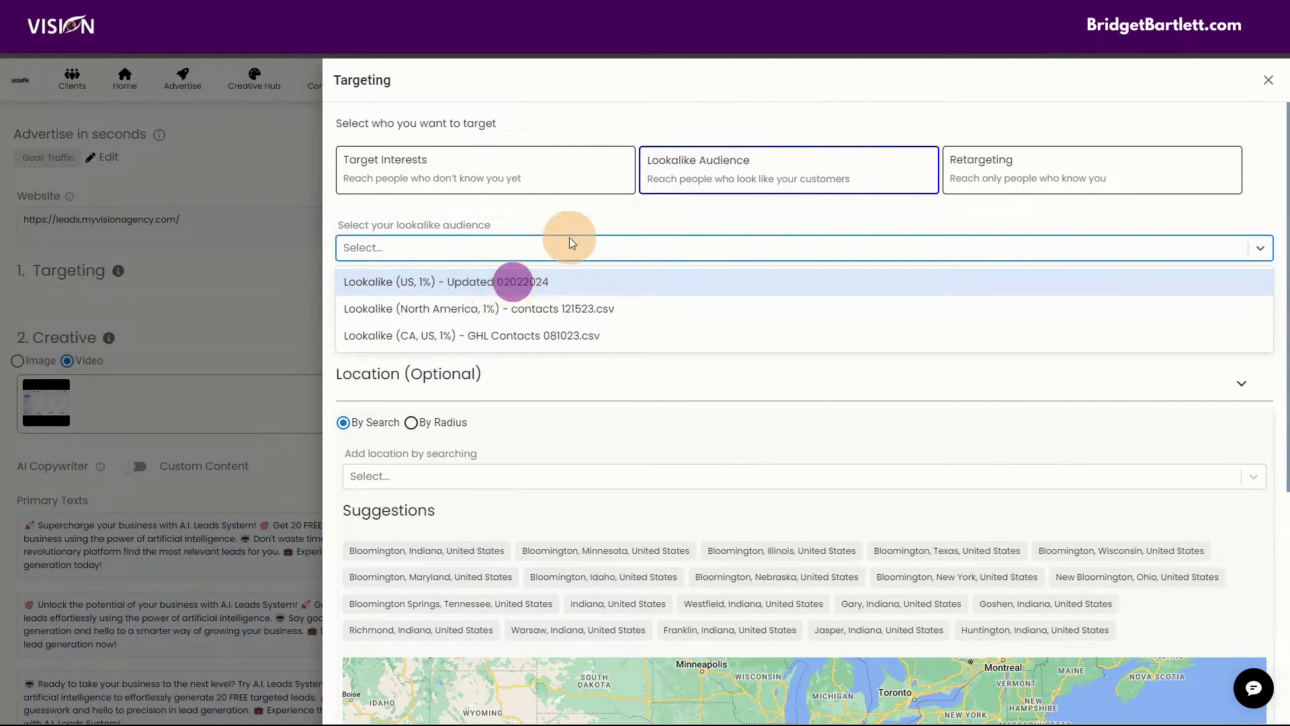
{"action": "left_click", "coordinate": [514, 282]}
{"action": "left_click", "coordinate": [686, 375]}
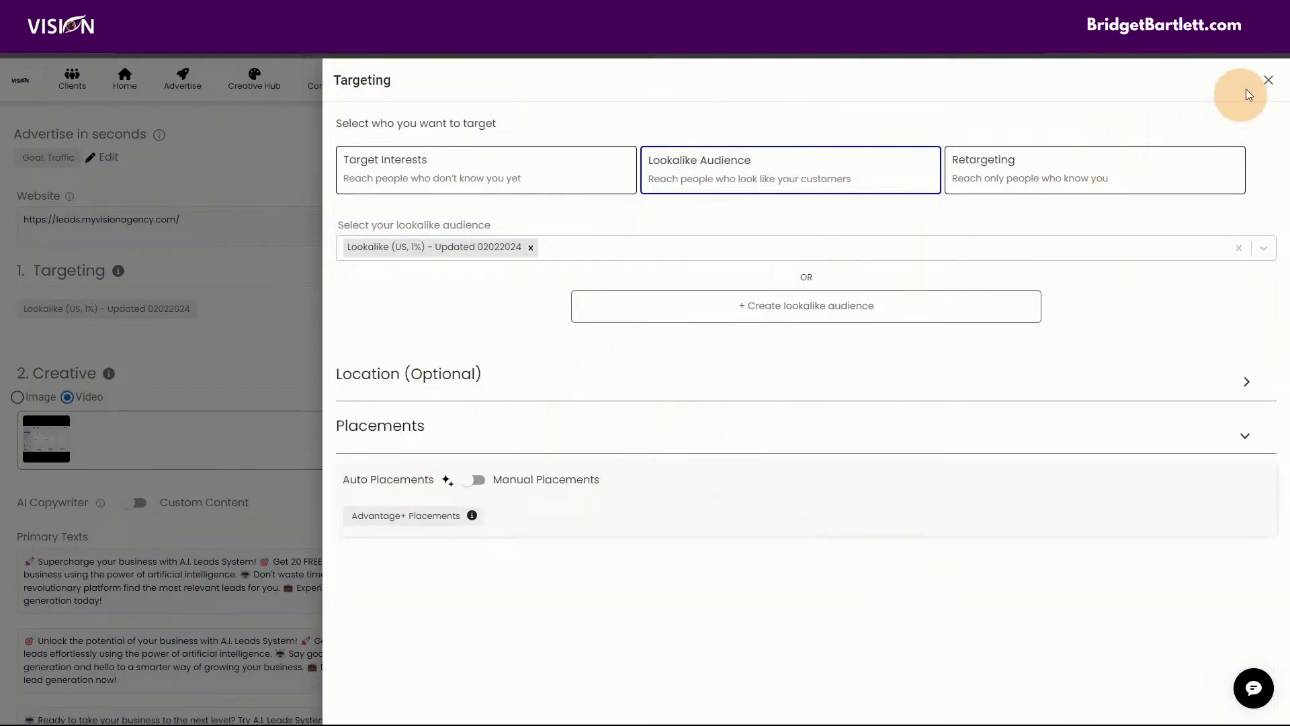
{"action": "left_click", "coordinate": [1268, 80]}
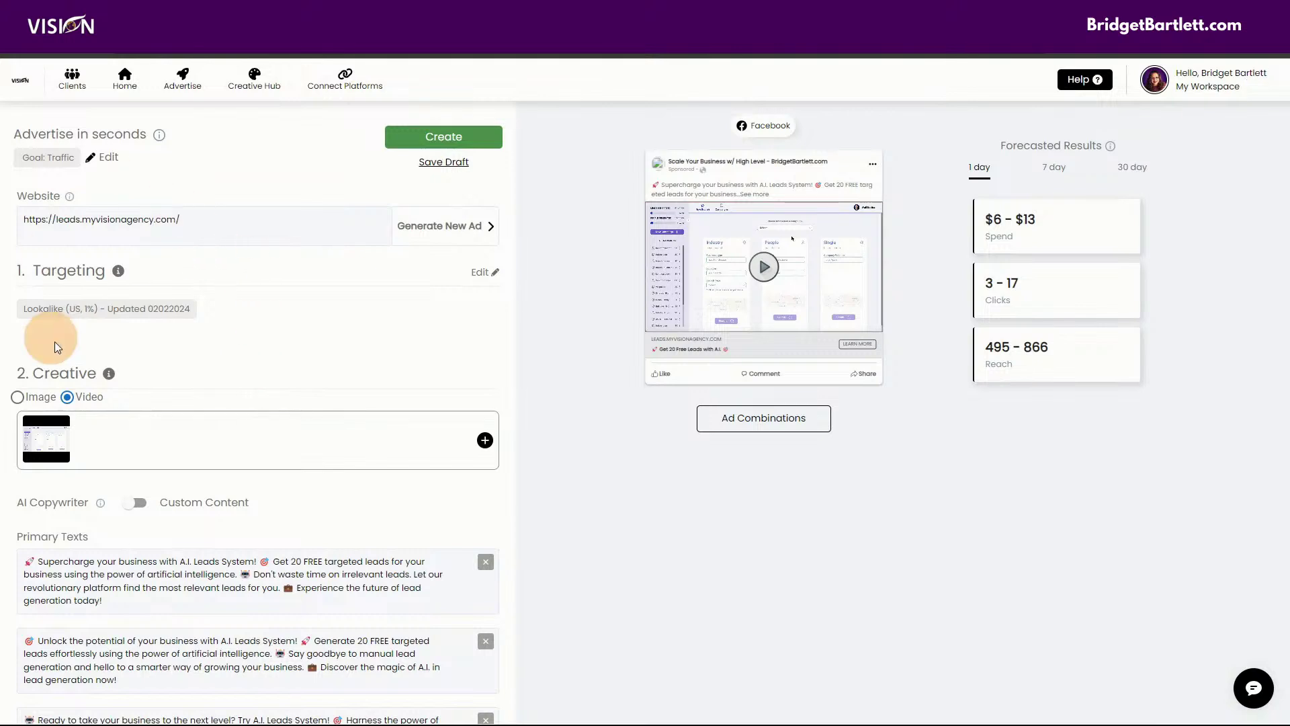
Step: Review the ad's video creative, primary texts, headlines, call to action and daily budget
{"action": "scroll", "coordinate": [235, 413], "scroll_direction": "down", "scroll_amount": 3}
{"action": "scroll", "coordinate": [120, 324], "scroll_direction": "up", "scroll_amount": 2}
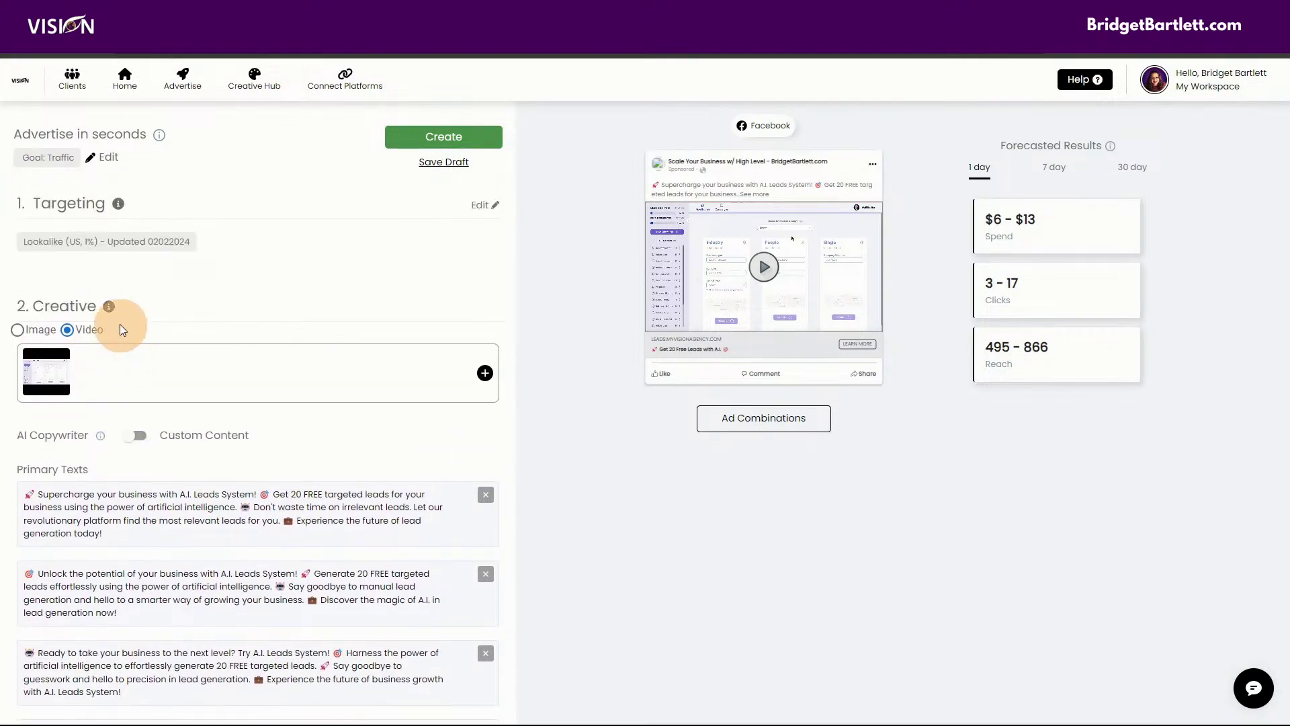
{"action": "scroll", "coordinate": [228, 329], "scroll_direction": "down", "scroll_amount": 2}
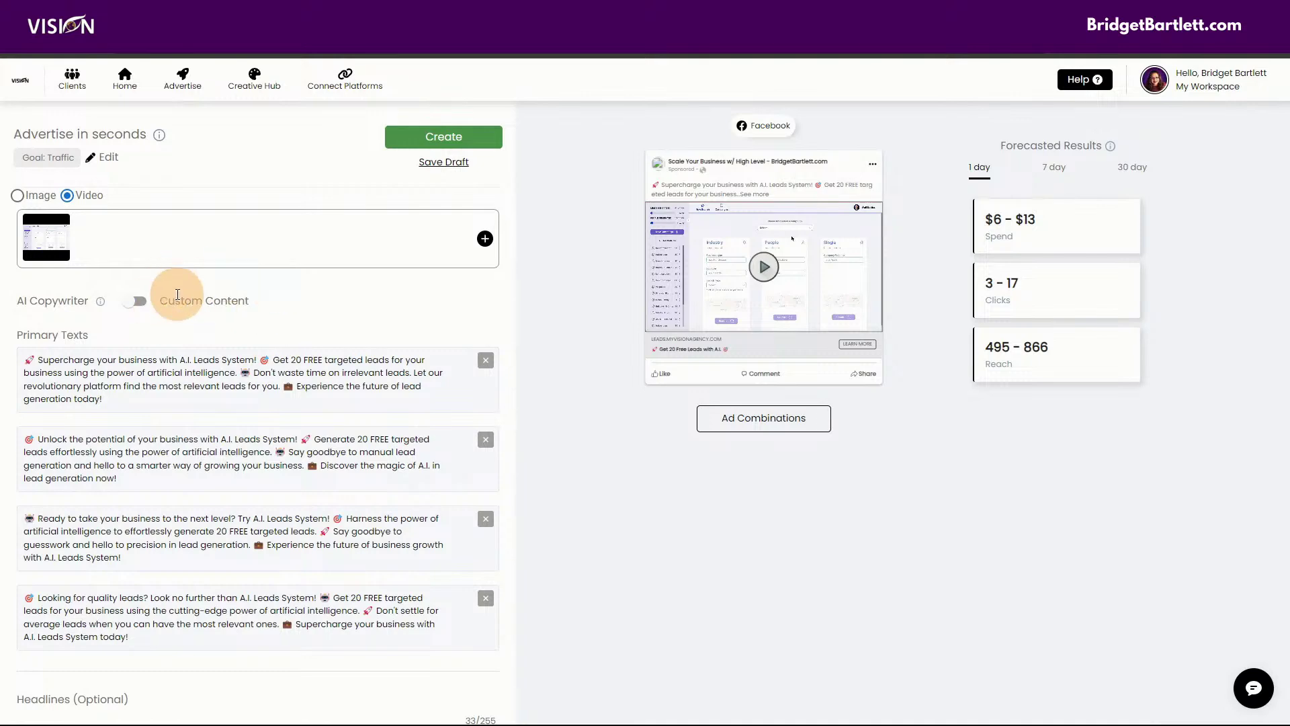
{"action": "scroll", "coordinate": [316, 363], "scroll_direction": "down", "scroll_amount": 3}
{"action": "scroll", "coordinate": [336, 423], "scroll_direction": "down", "scroll_amount": 2}
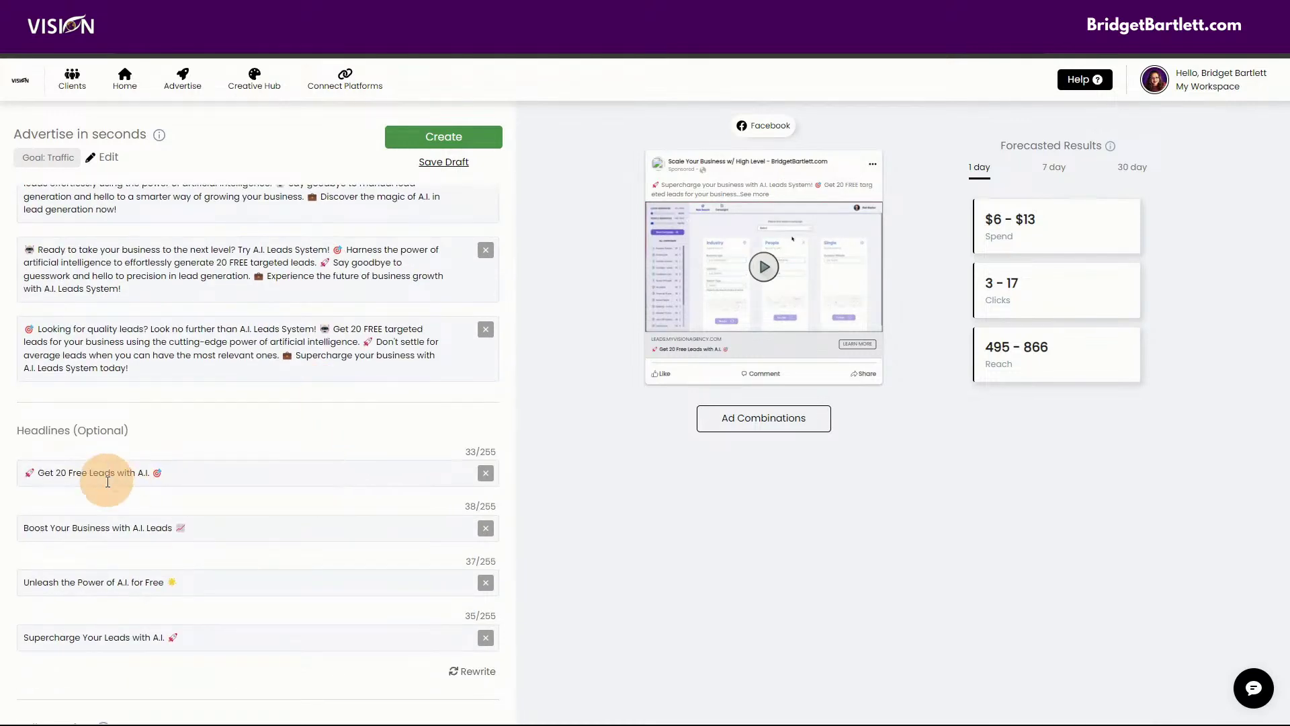
{"action": "scroll", "coordinate": [110, 475], "scroll_direction": "down", "scroll_amount": 2}
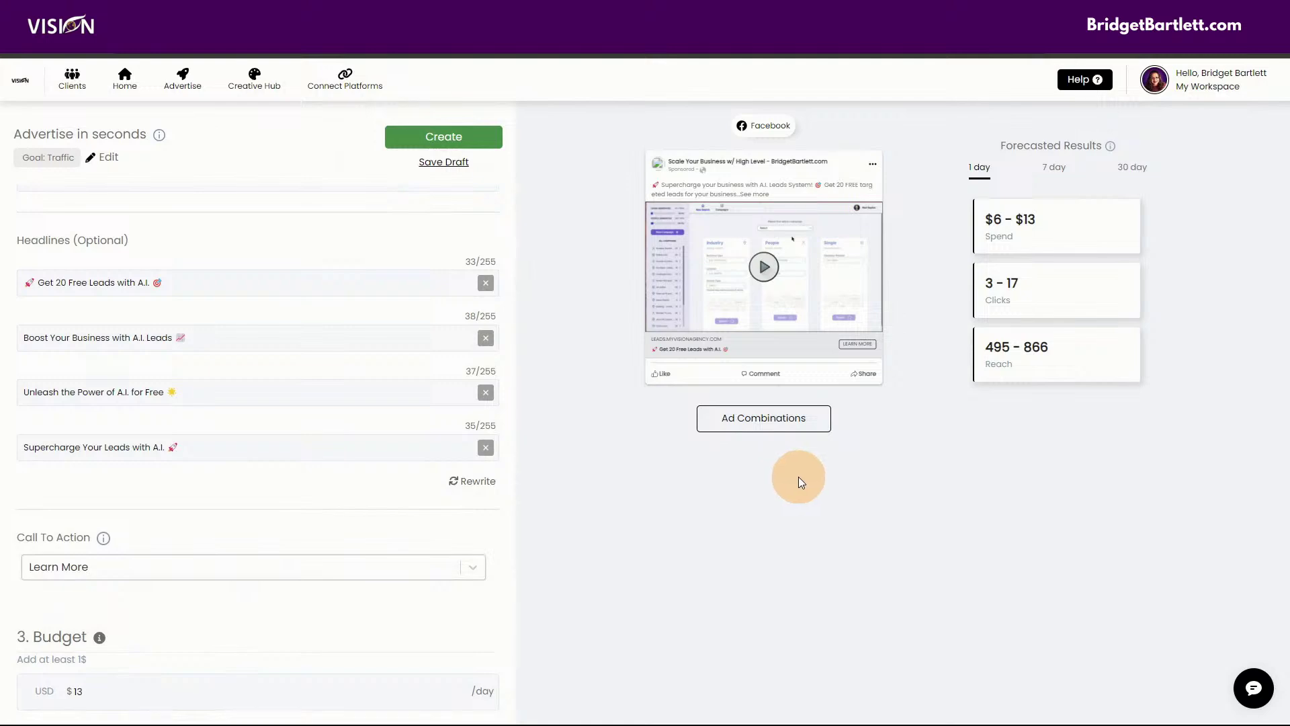
Step: Preview the ad combinations for feeds, instant articles, in-stream videos, video feeds and story, then close the preview
{"action": "left_click", "coordinate": [759, 422]}
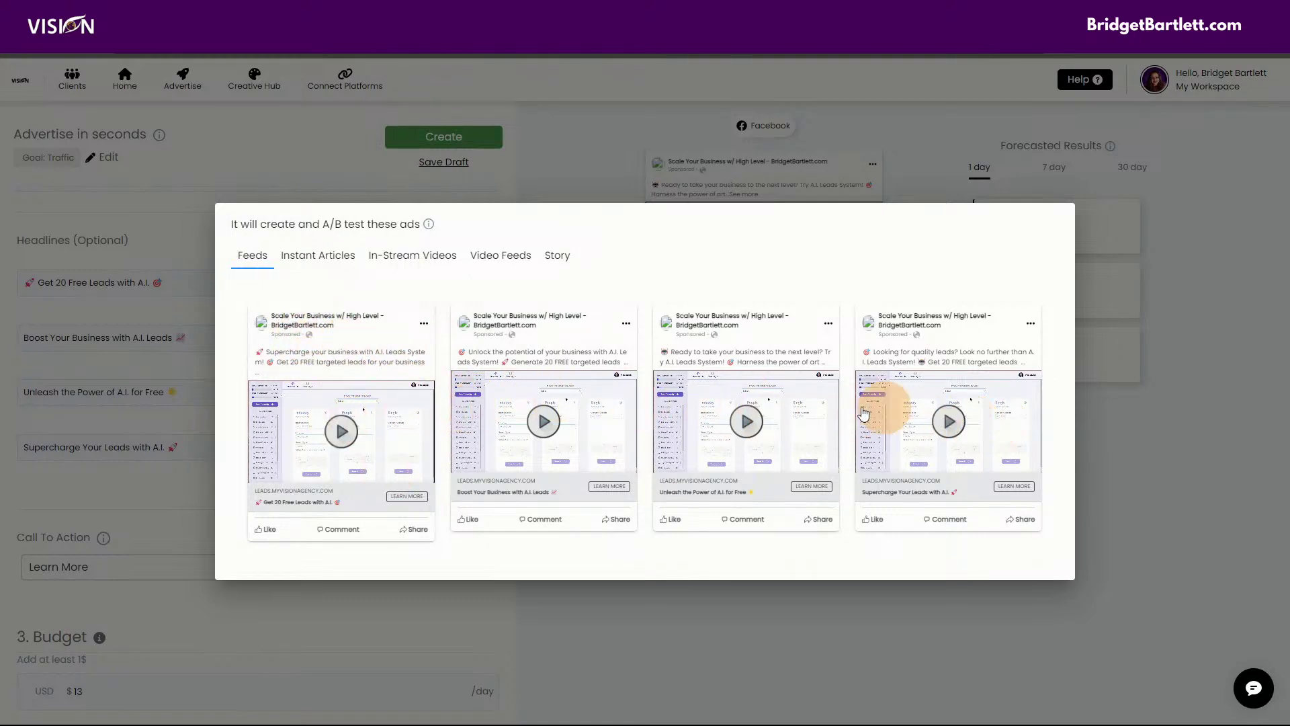
{"action": "left_click", "coordinate": [321, 258]}
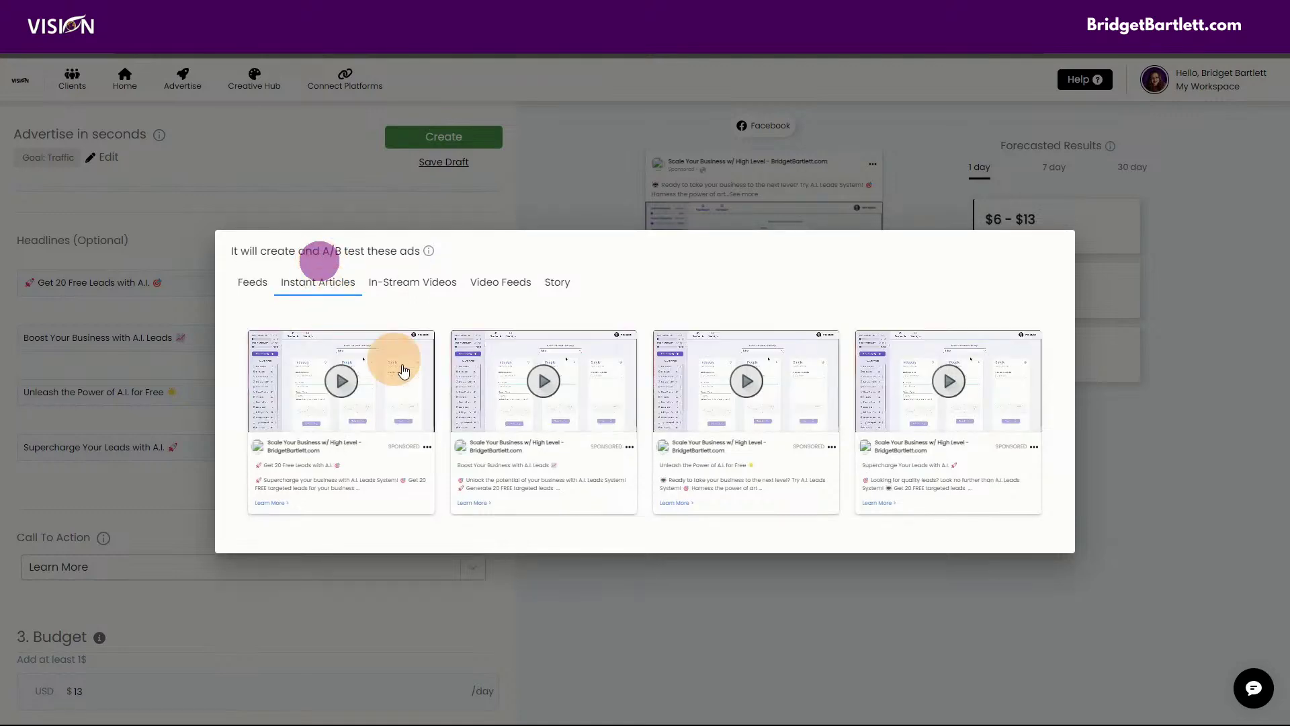
{"action": "left_click", "coordinate": [400, 281]}
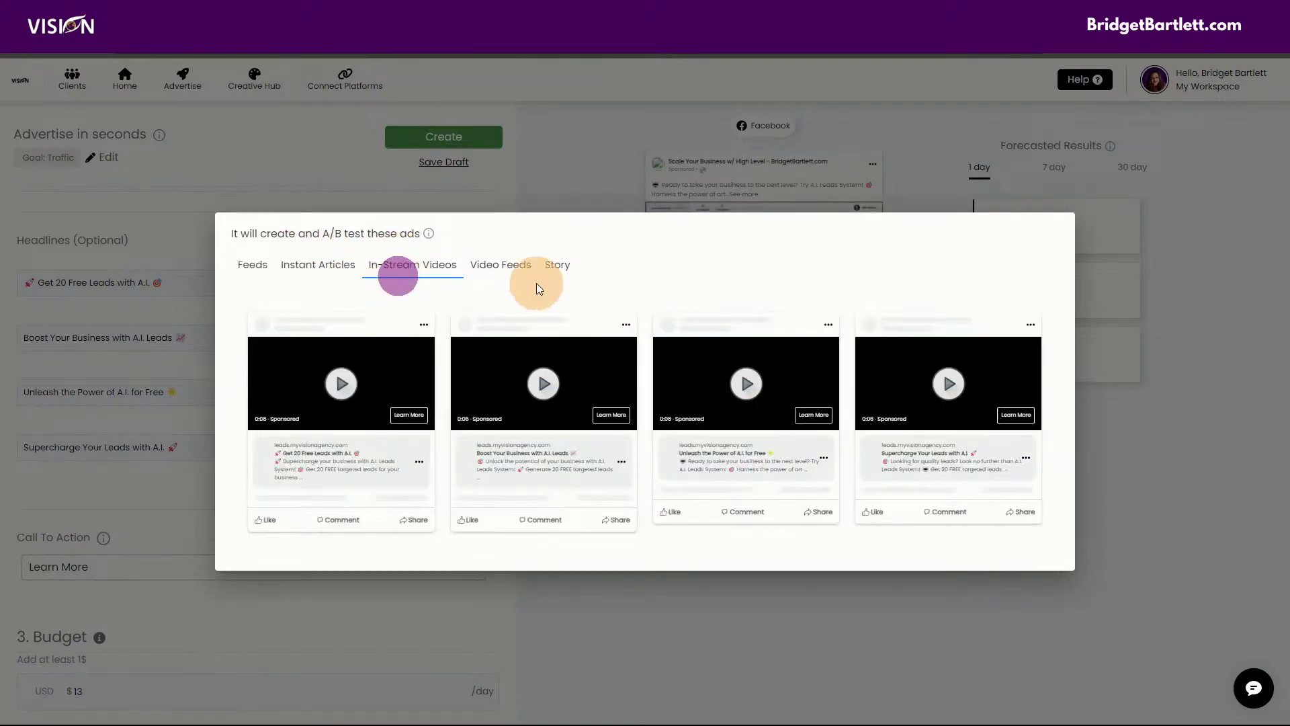
{"action": "left_click", "coordinate": [479, 260]}
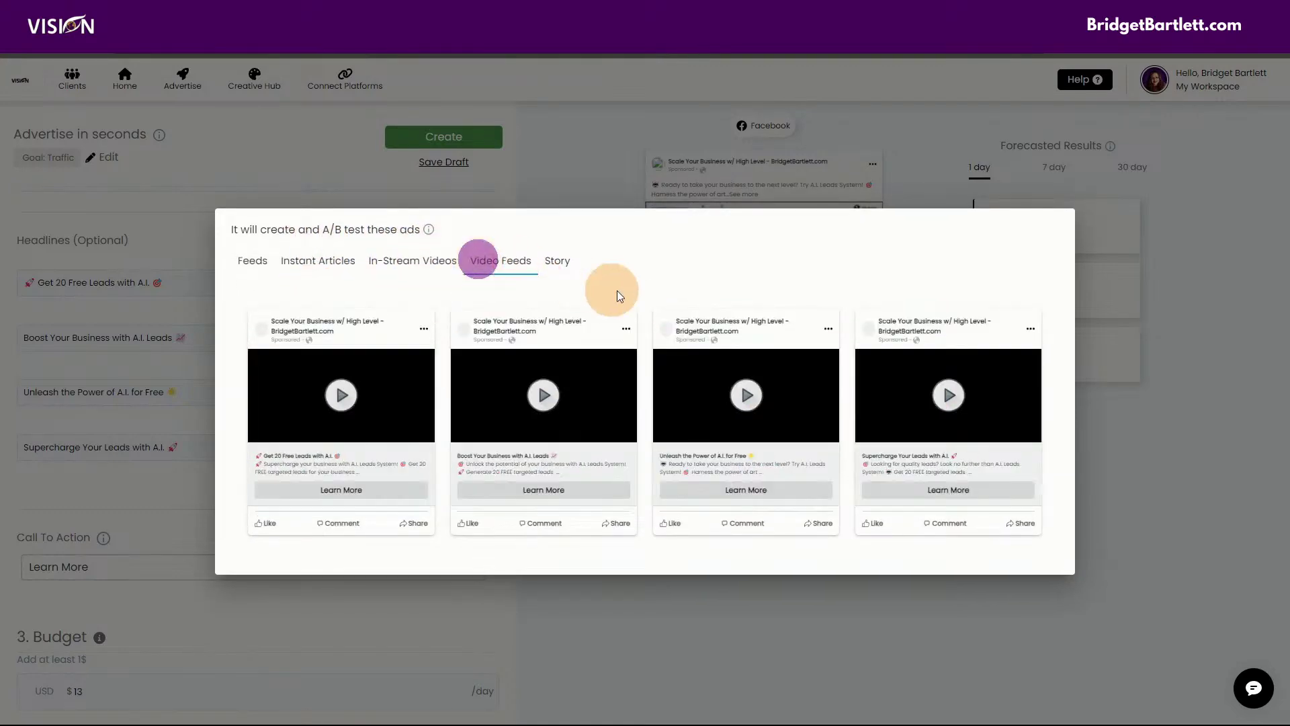
{"action": "left_click", "coordinate": [555, 258]}
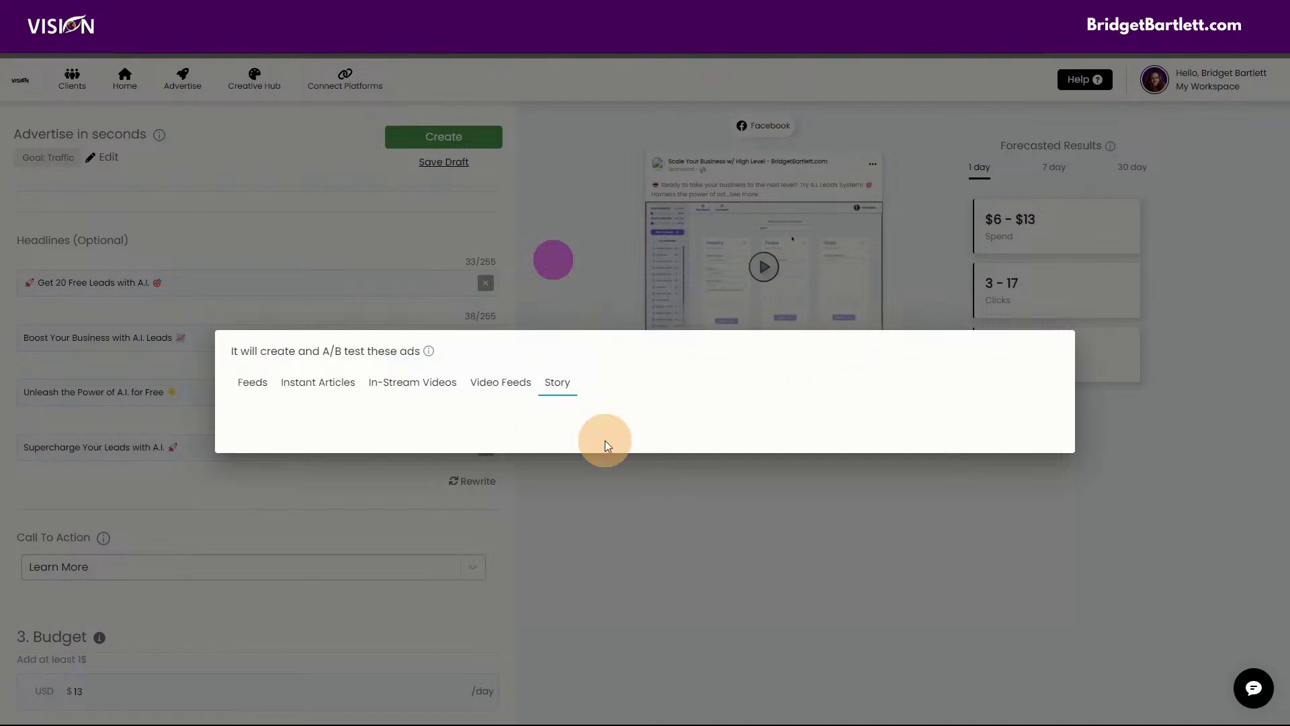
{"action": "left_click", "coordinate": [254, 384]}
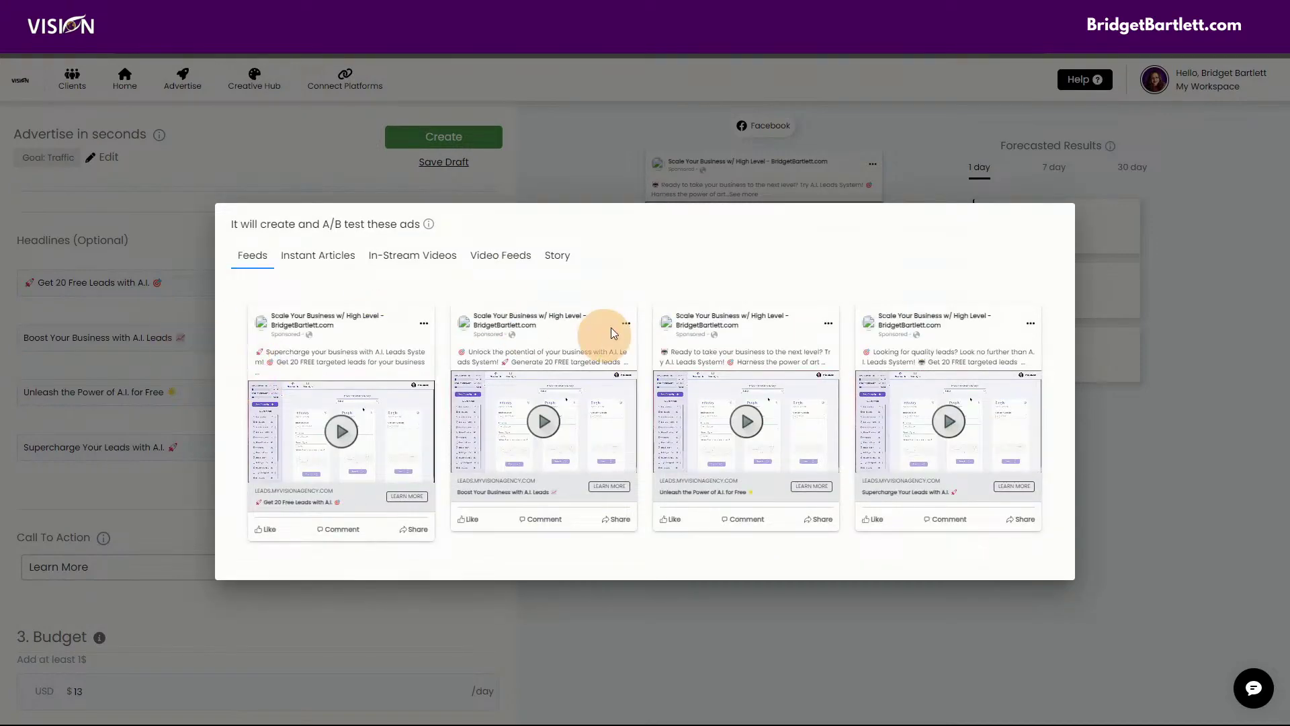
{"action": "left_click", "coordinate": [1156, 540]}
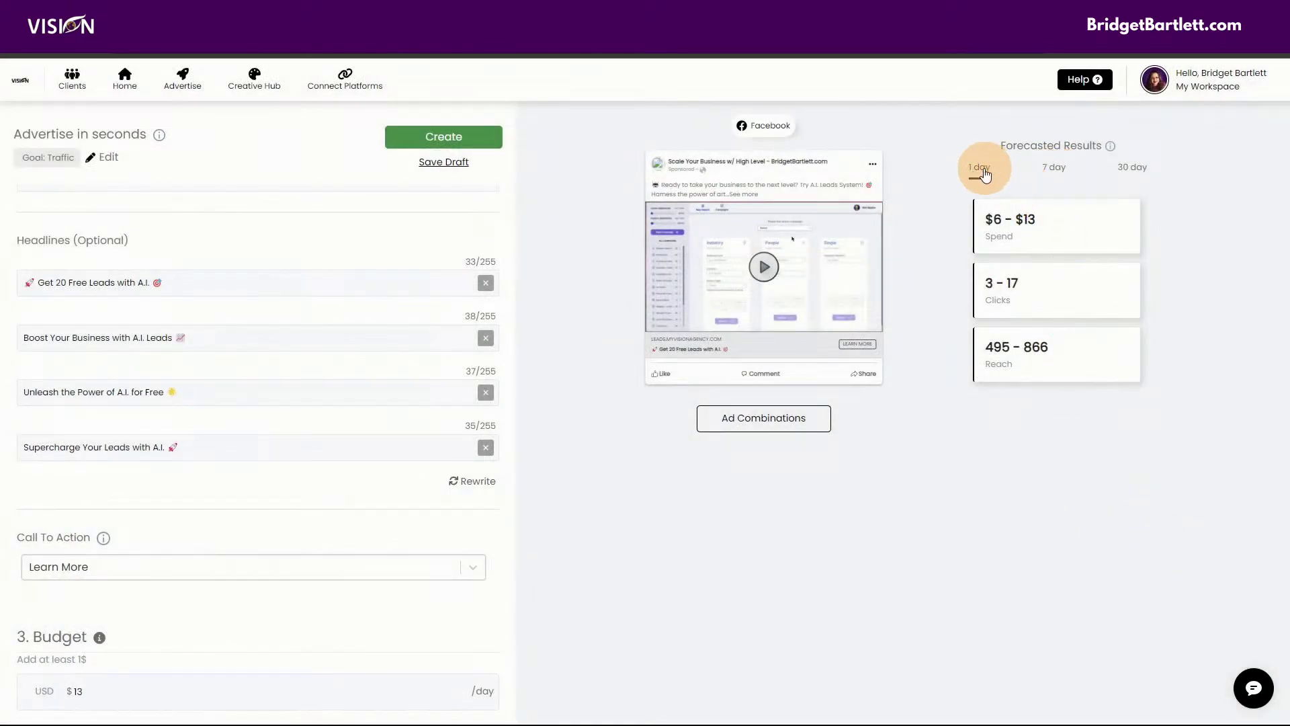
Step: Compare the ad's forecasted results for 7 days, 30 days and 1 day, and return to the start of the ad form
{"action": "left_click", "coordinate": [1053, 169]}
{"action": "left_click", "coordinate": [1135, 176]}
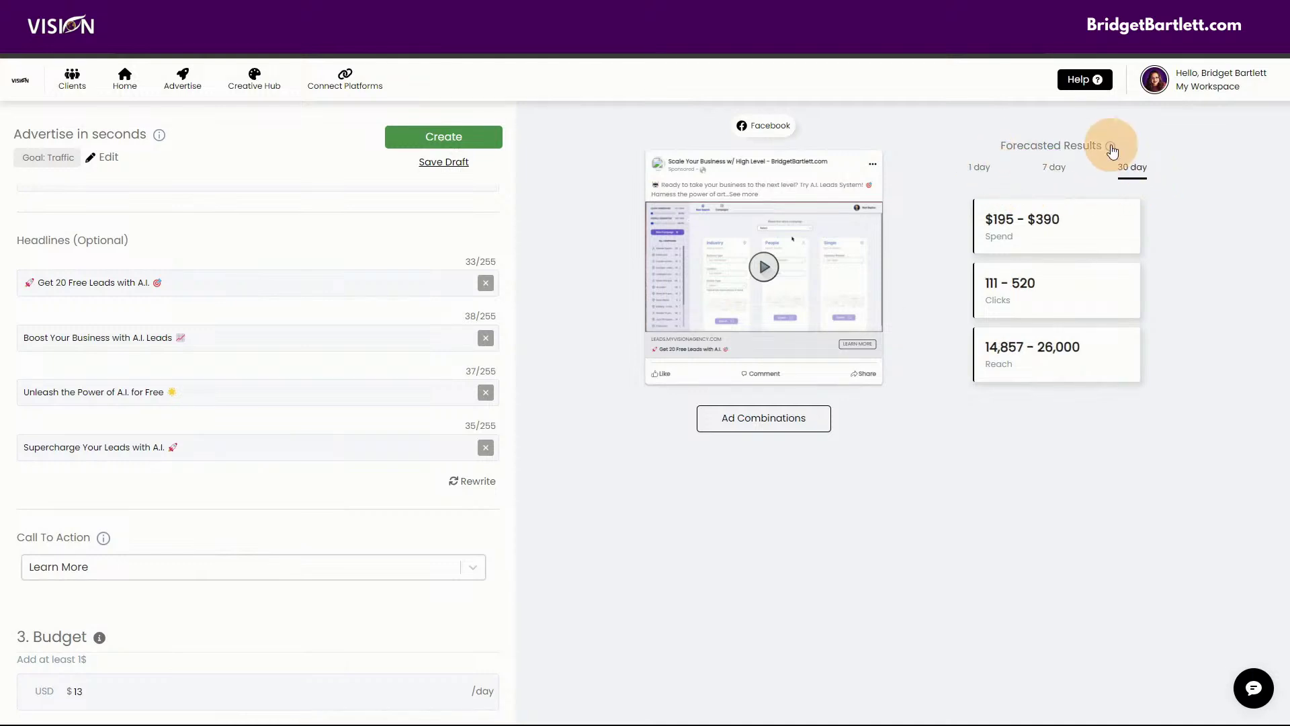
{"action": "left_click", "coordinate": [982, 166]}
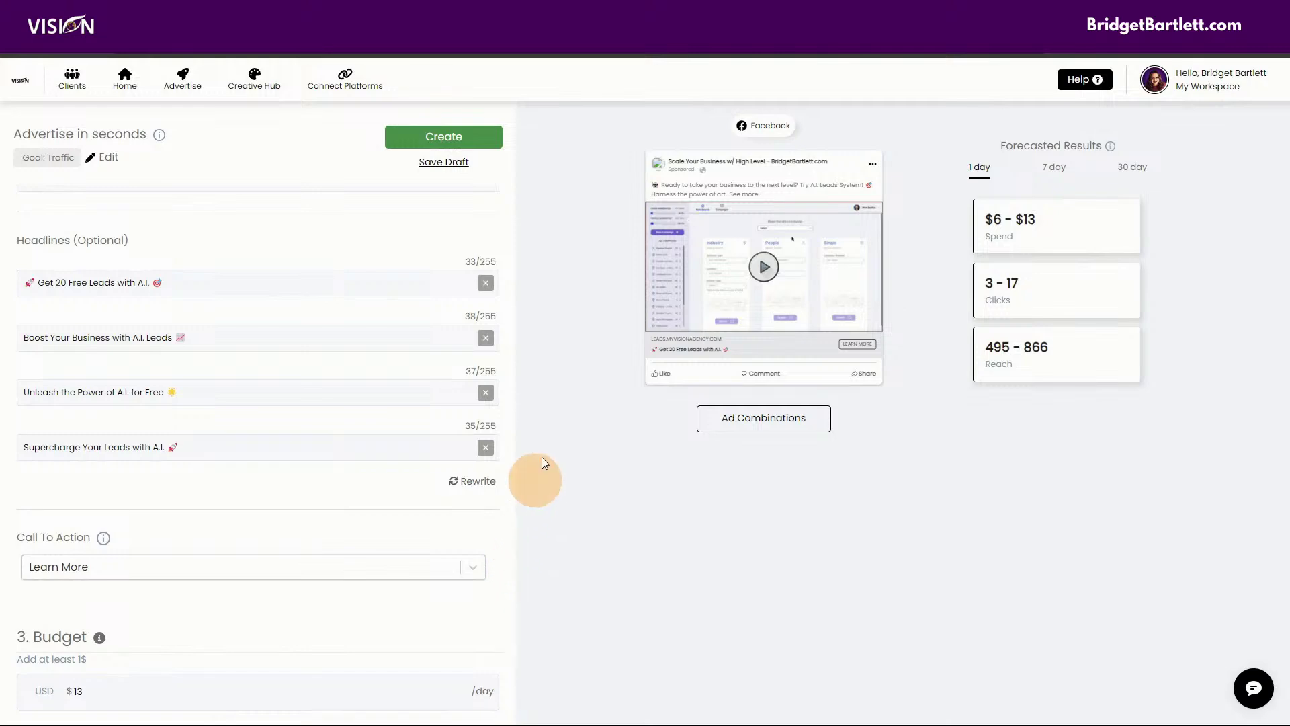
{"action": "scroll", "coordinate": [282, 306], "scroll_direction": "up", "scroll_amount": 1}
{"action": "scroll", "coordinate": [248, 296], "scroll_direction": "up", "scroll_amount": 9}
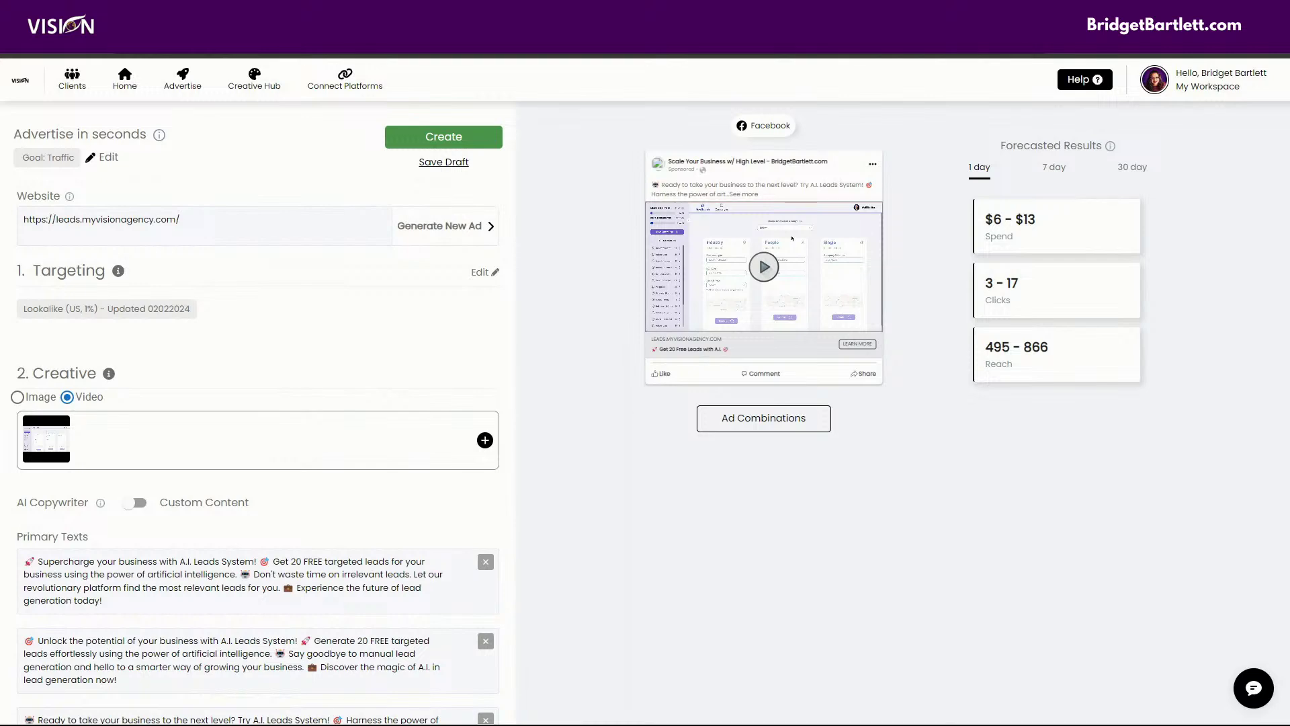
Step: Open the bridgetbartlett.com website in a new browser tab
{"action": "key", "text": "ctrl+t"}
{"action": "left_click", "coordinate": [787, 45]}
{"action": "type", "text": "brid"}
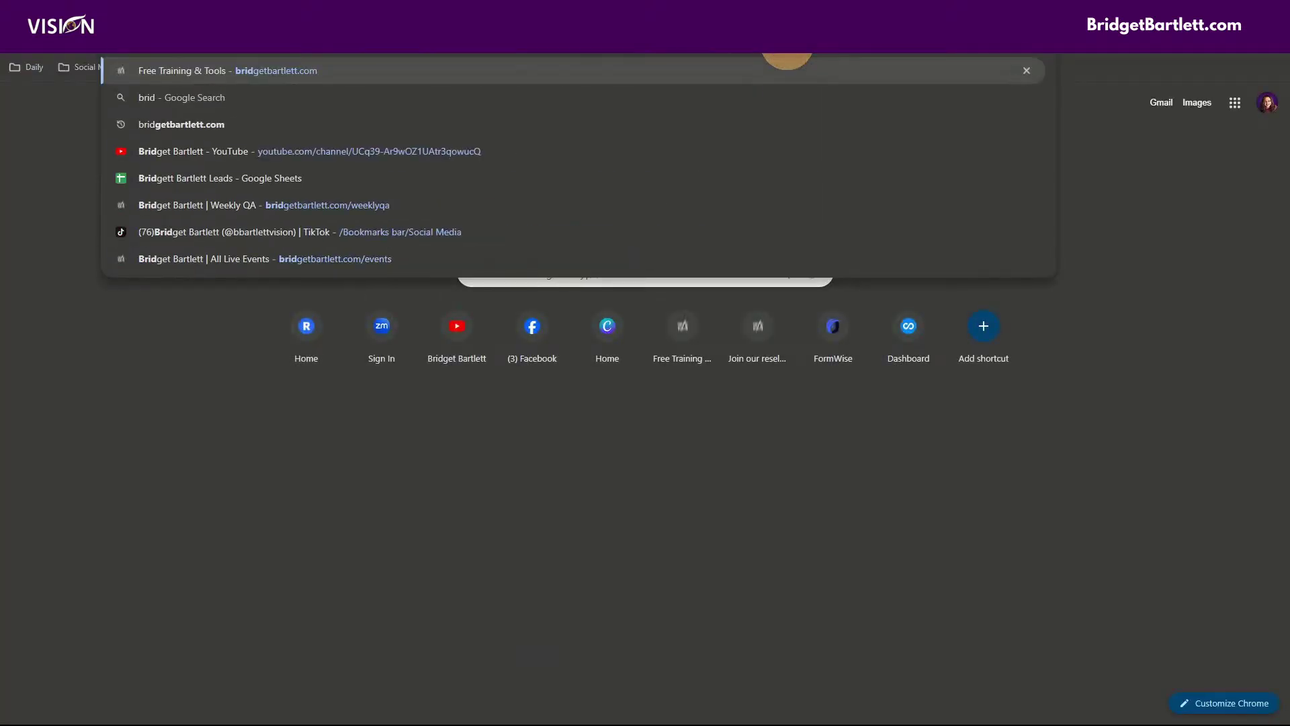
{"action": "key", "text": "Return"}
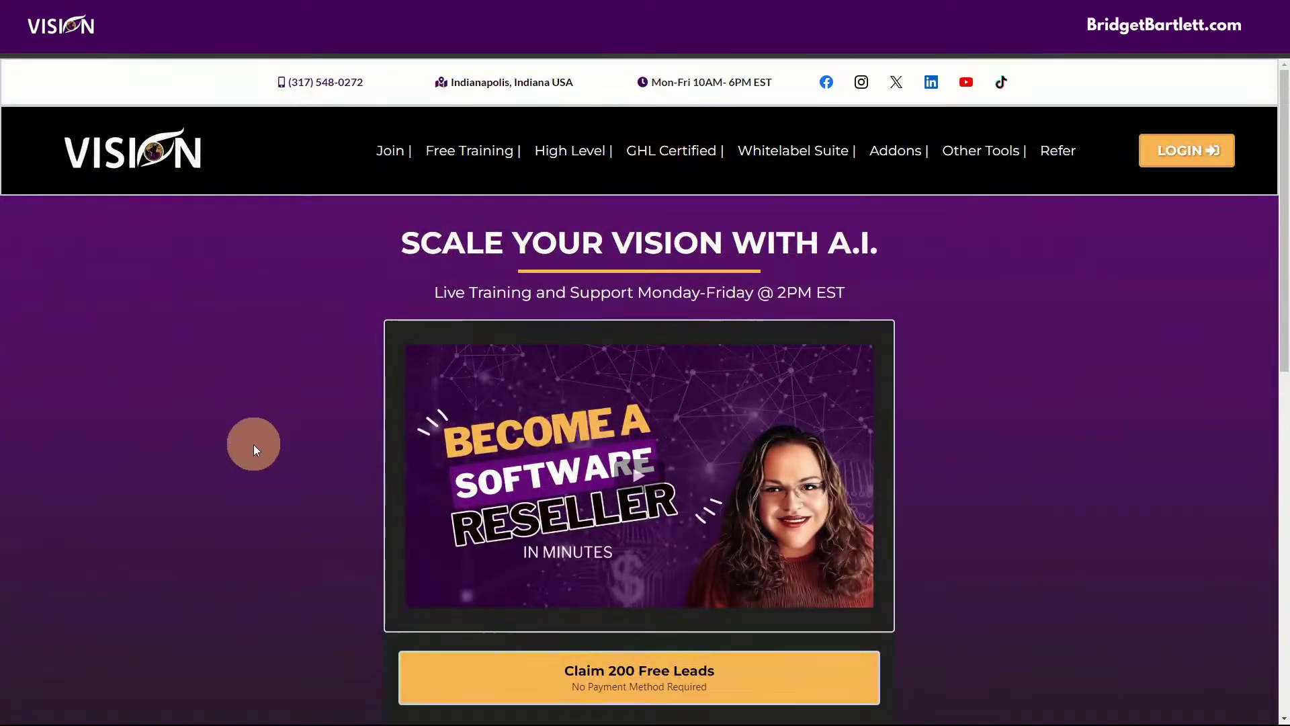
Step: Look over the home page's offers and the tools listed under Addons
{"action": "scroll", "coordinate": [224, 549], "scroll_direction": "down", "scroll_amount": 5}
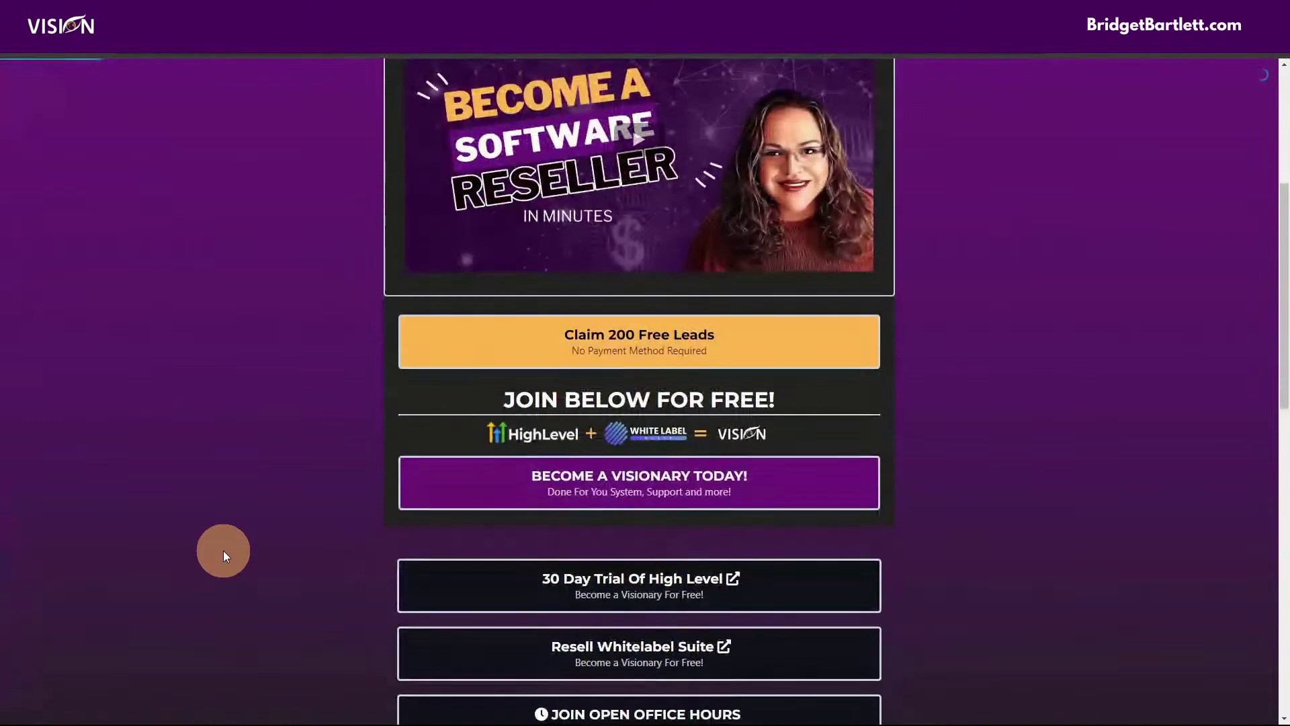
{"action": "scroll", "coordinate": [530, 538], "scroll_direction": "down", "scroll_amount": 2}
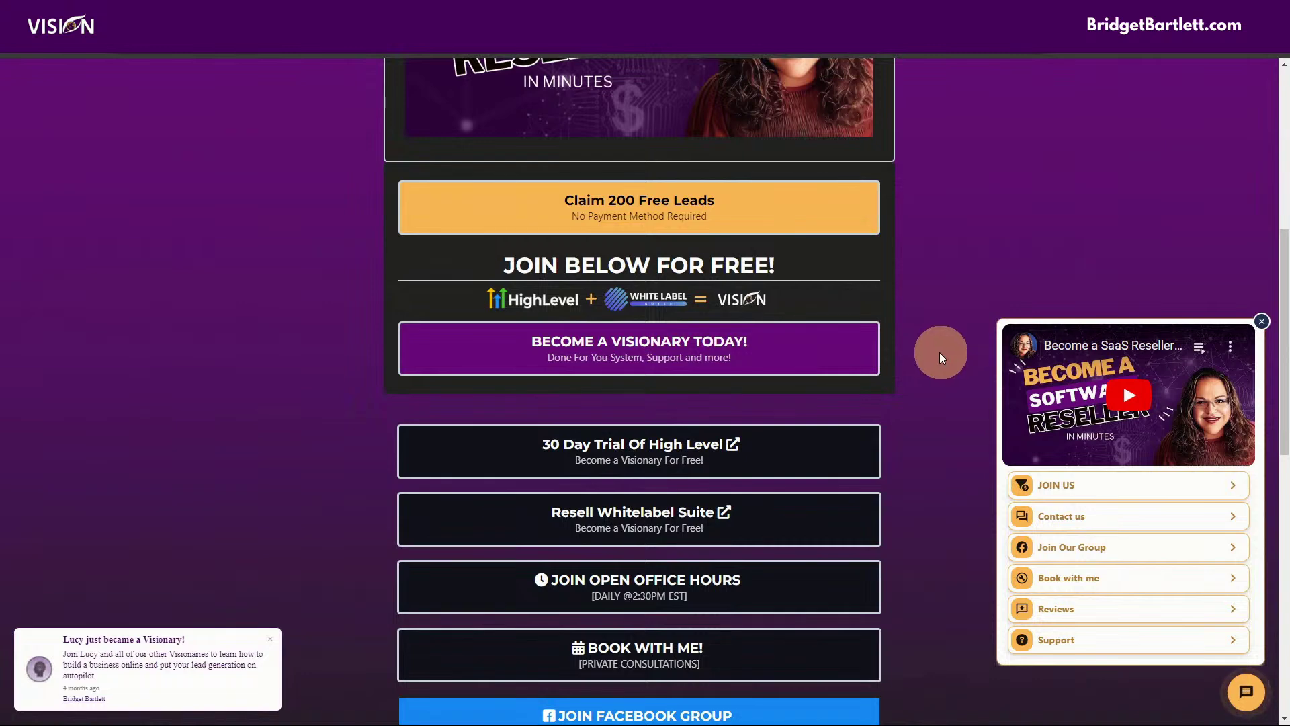
{"action": "scroll", "coordinate": [939, 353], "scroll_direction": "up", "scroll_amount": 7}
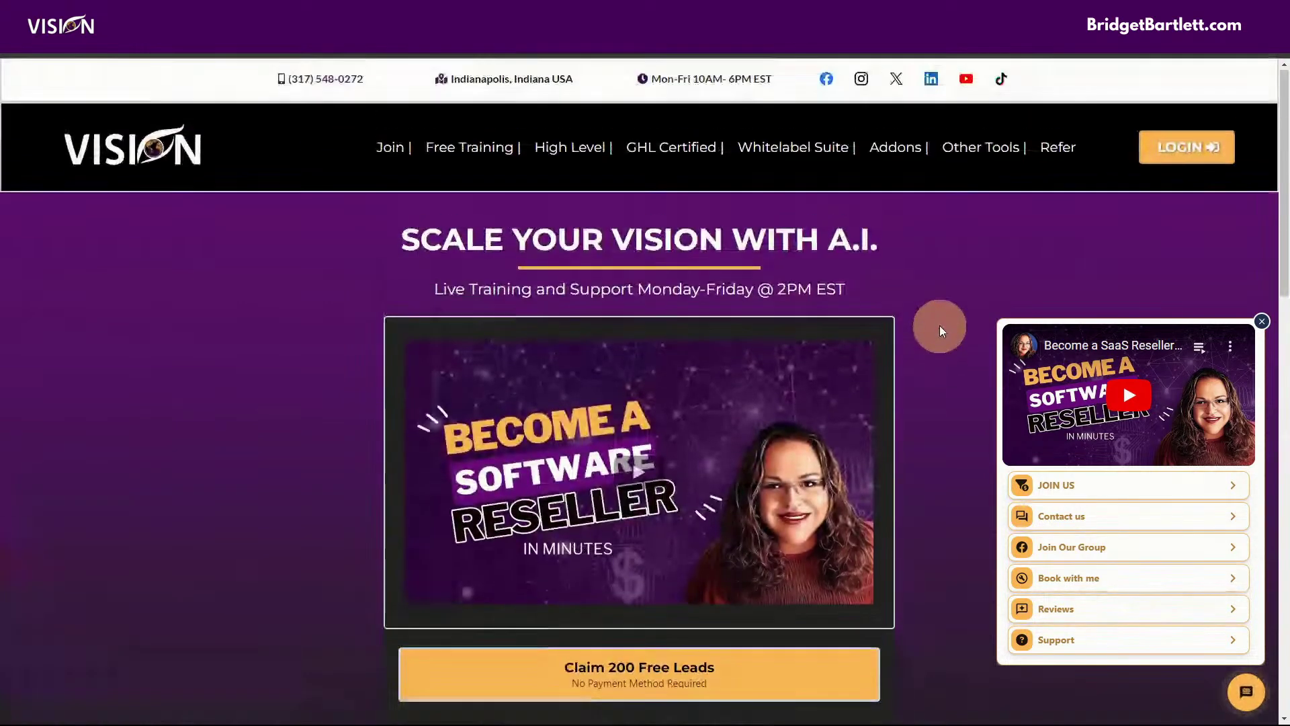
{"action": "mouse_move", "coordinate": [896, 152]}
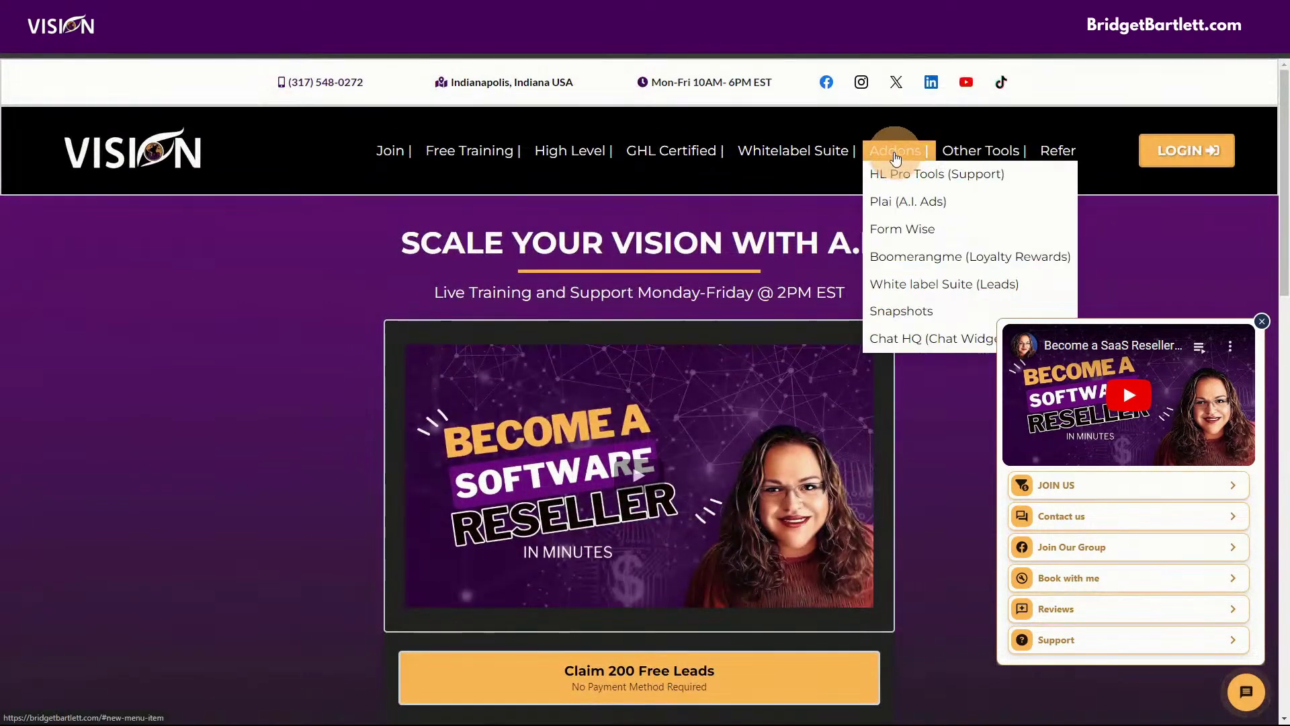